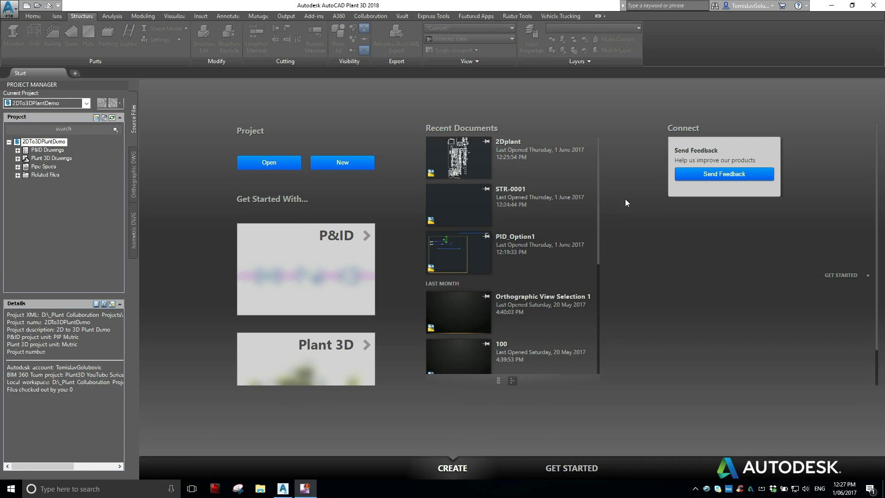
Open the 2Dplant.dwg drawing from the project's related files
click(17, 151)
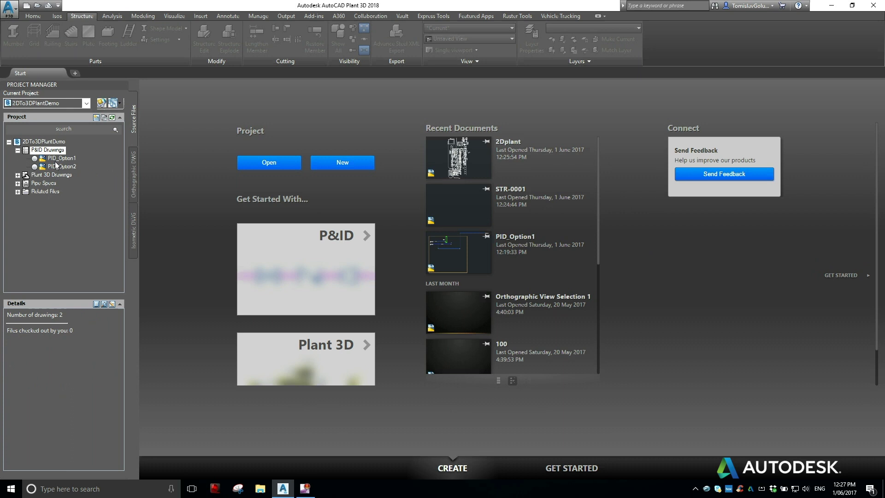
click(19, 192)
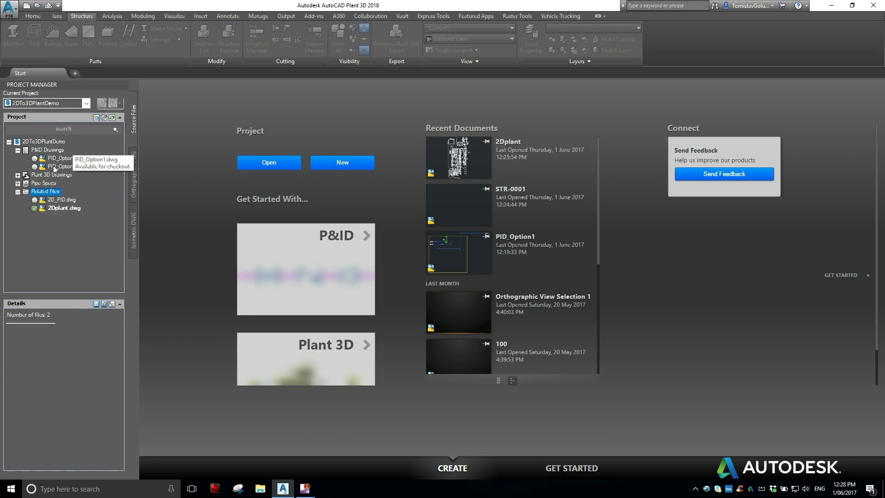
double_click(61, 208)
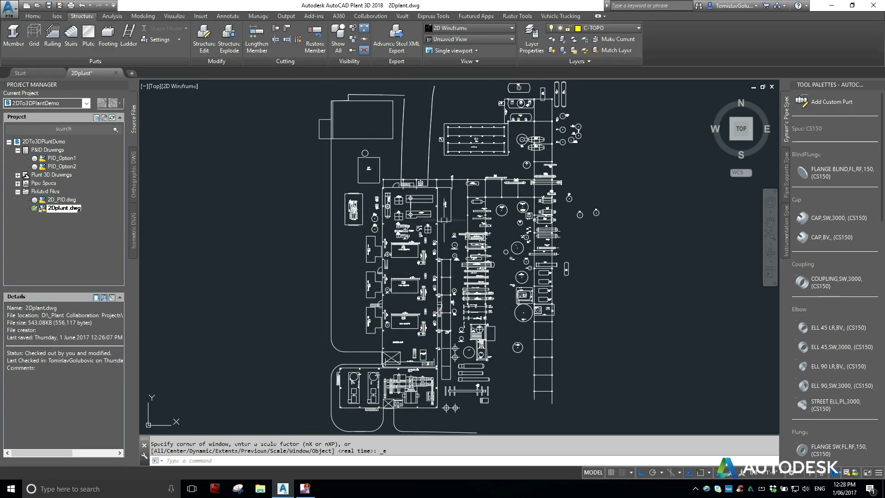
Examine the equipment layout in the 2D plant drawing up close in plan view
scroll(453, 324, up, 3)
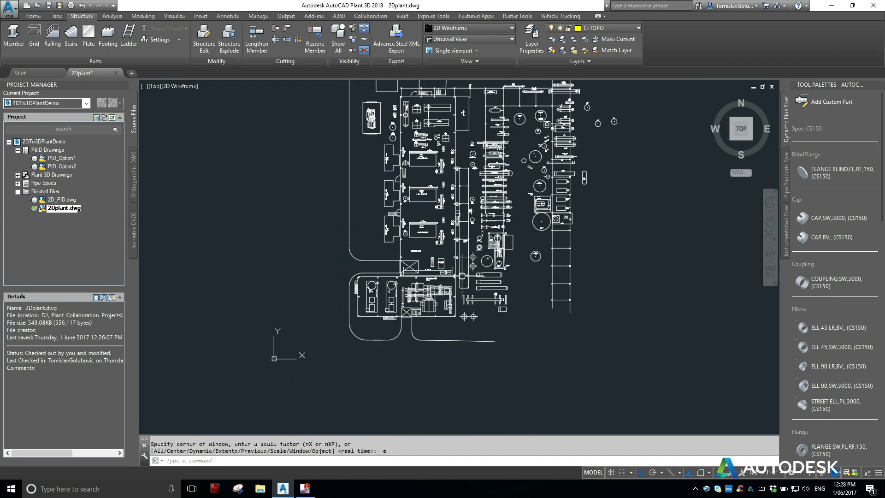
scroll(513, 257, up, 4)
middle_drag(404, 229, 435, 316)
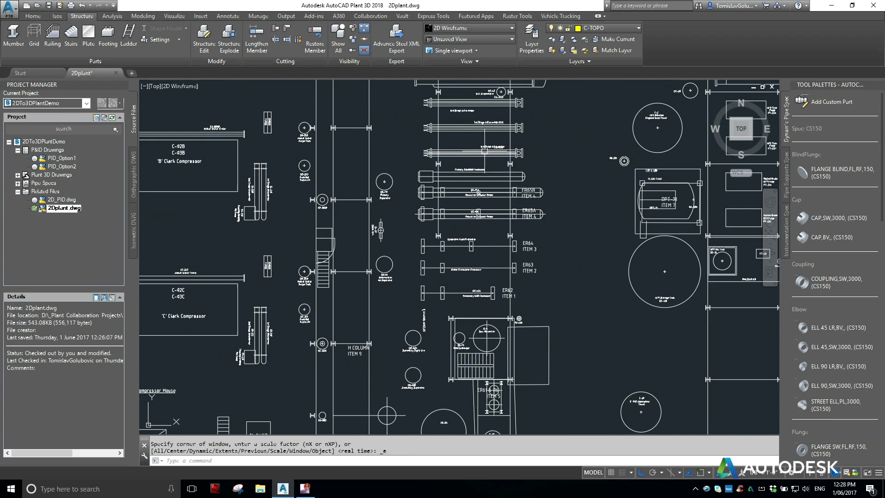
middle_drag(310, 102, 565, 220)
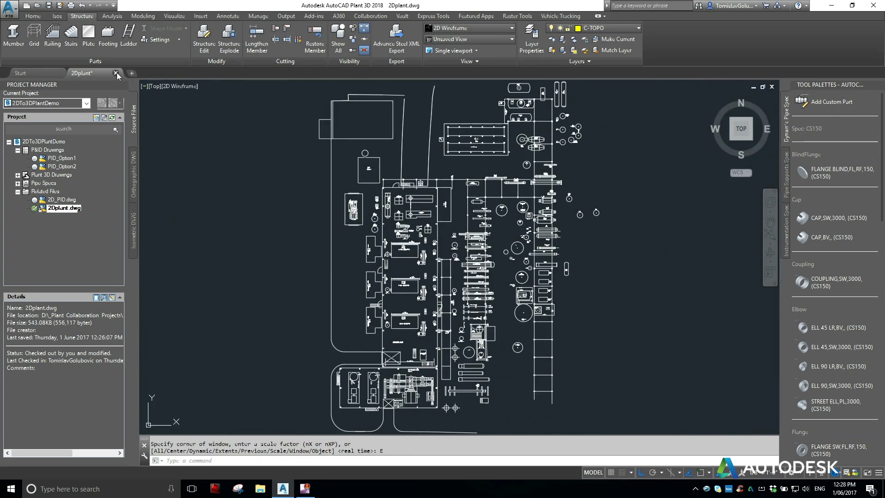
click(116, 73)
key(Escape)
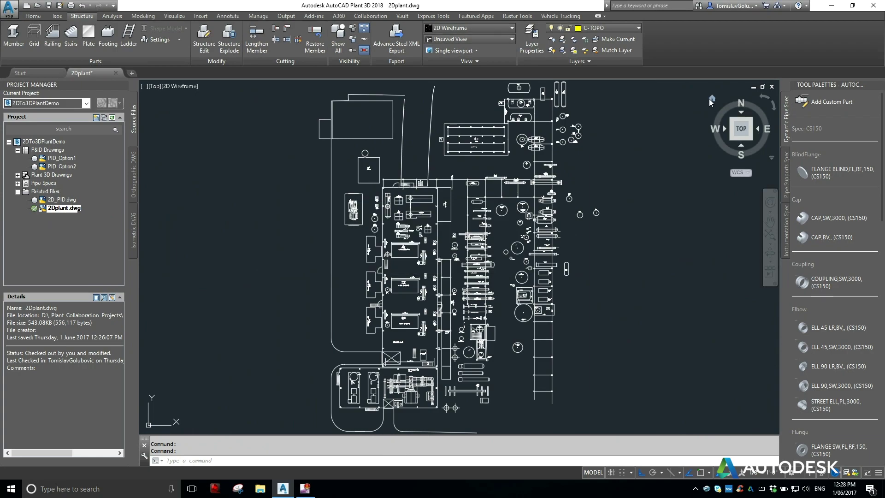
Inspect the flat plant layout from 3D angles and return to a top view fitted to the drawing extents
scroll(361, 312, up, 3)
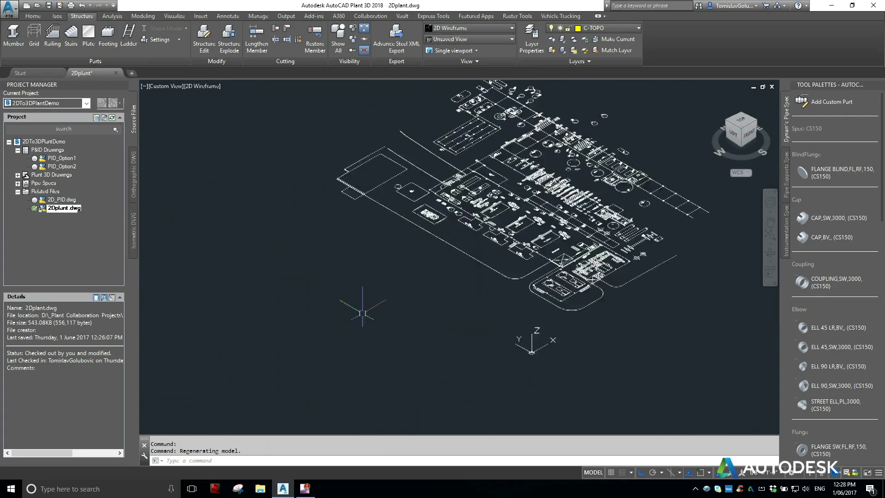
mouse_move(646, 174)
shift+middle_down()
mouse_move(563, 156)
mouse_move(557, 176)
mouse_move(476, 231)
mouse_move(473, 246)
shift+middle_up()
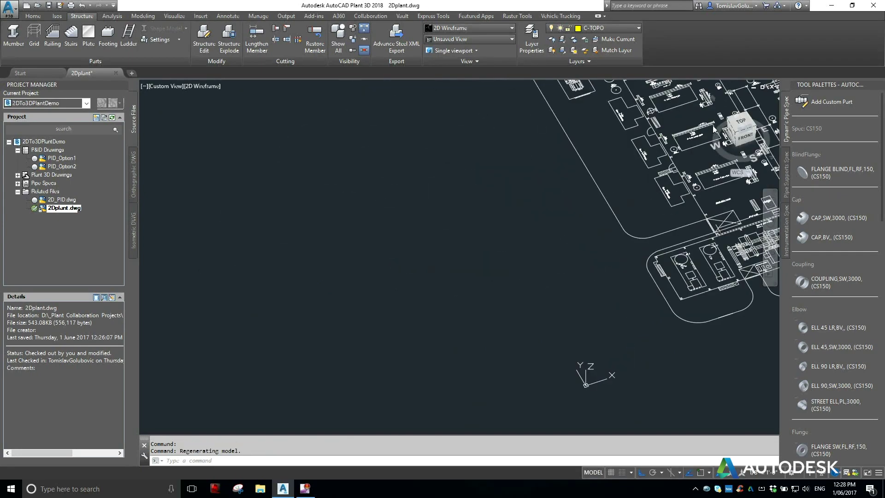
click(742, 123)
text(z)
key(Return)
text(e)
key(Return)
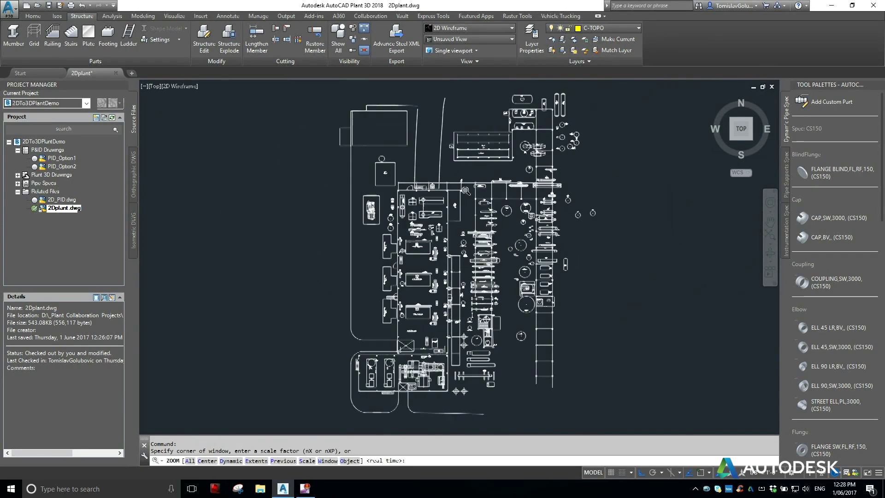
Close the 2Dplant drawing and open STR-0001 from the STRUCTURE folder of the Plant 3D drawings, checking it out
click(114, 73)
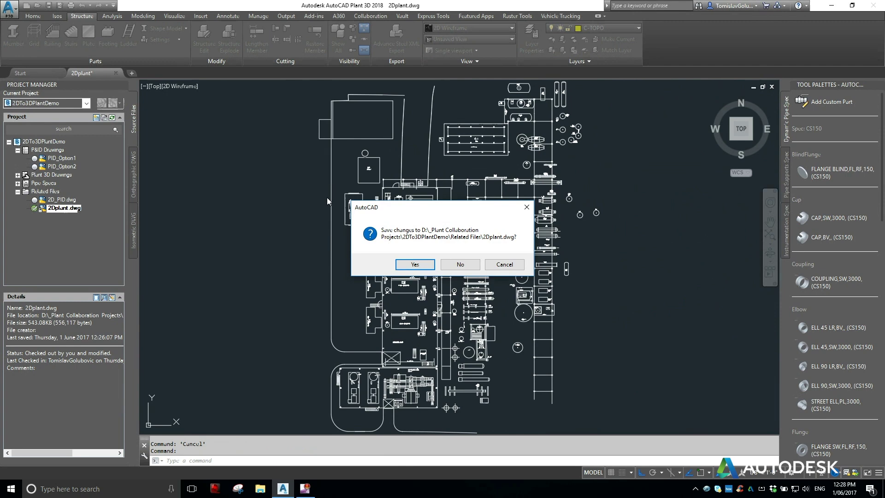
key(n)
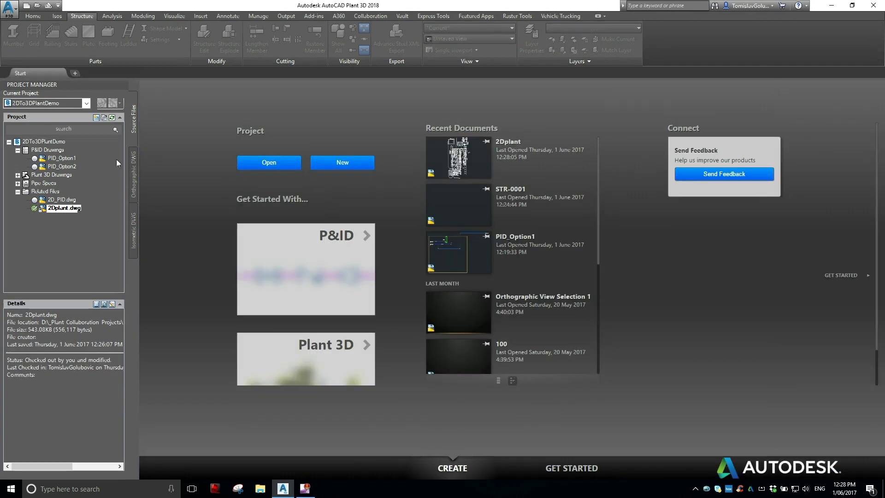
click(18, 175)
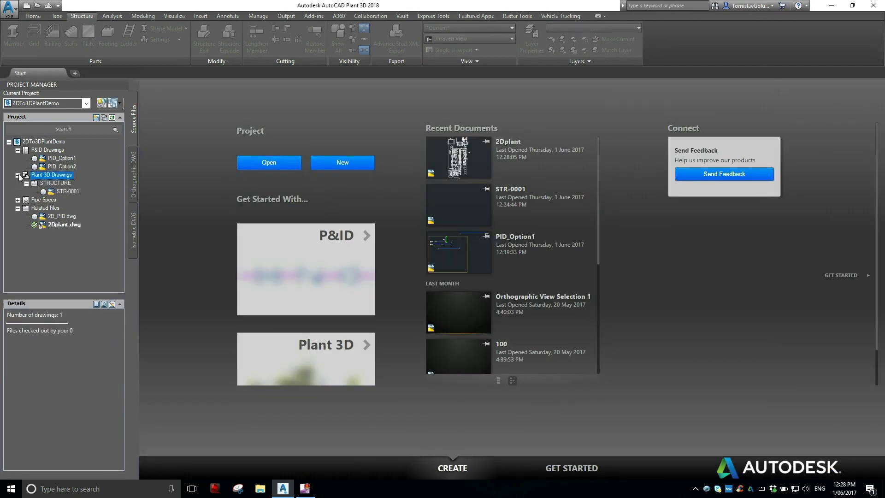
click(68, 192)
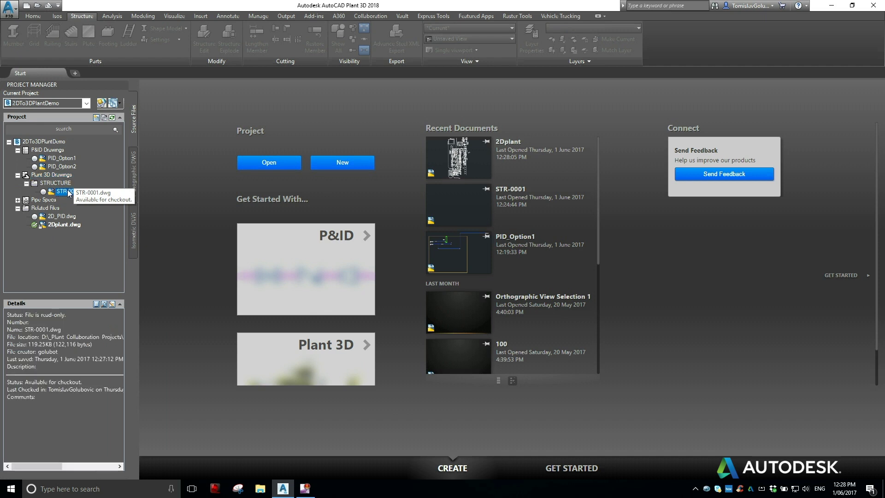
double_click(68, 193)
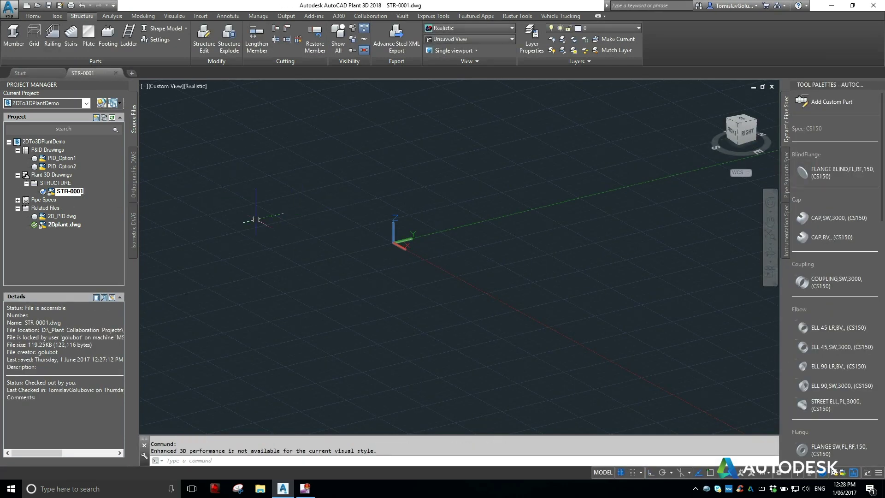
Attach 2Dplant.dwg to the current drawing as an overlay external reference at 0,0,0 with scale 1 and a relative path
right_click(73, 224)
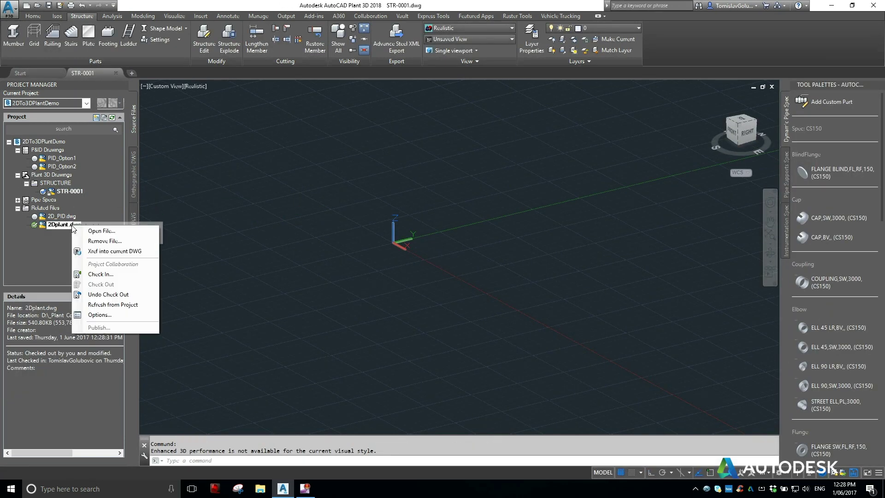
click(79, 251)
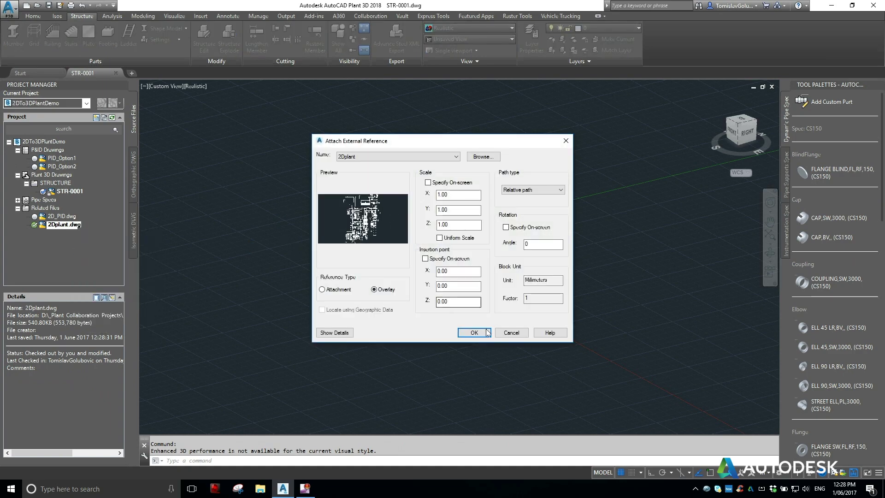
click(474, 333)
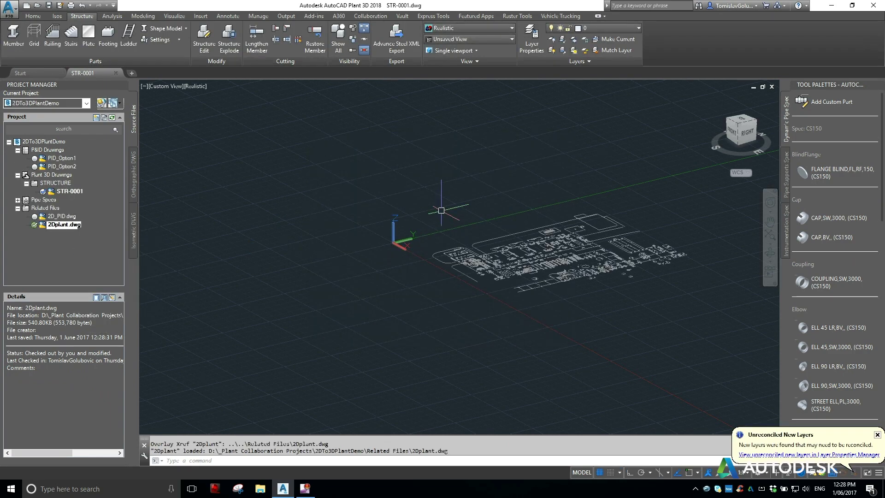
Place a 450 x 450 x 900 ASTM concrete footing at the endpoint of one corner of the plan's end rectangular bay
scroll(499, 256, up, 8)
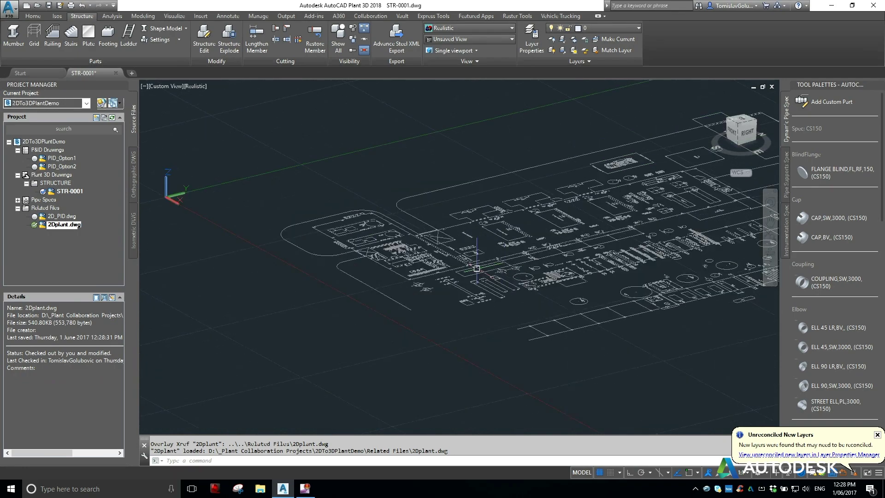
scroll(374, 226, down, 5)
mouse_move(483, 223)
middle_down()
mouse_move(413, 266)
mouse_move(405, 286)
mouse_move(422, 224)
middle_up()
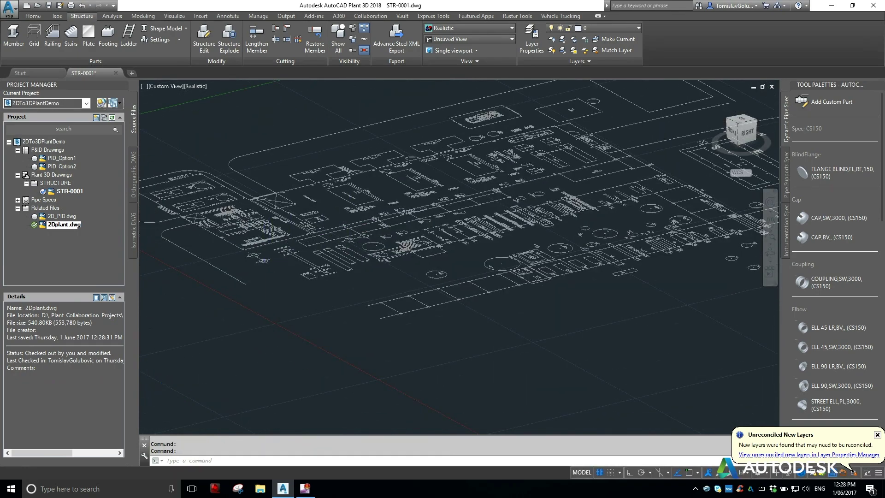
scroll(355, 233, up, 6)
click(111, 48)
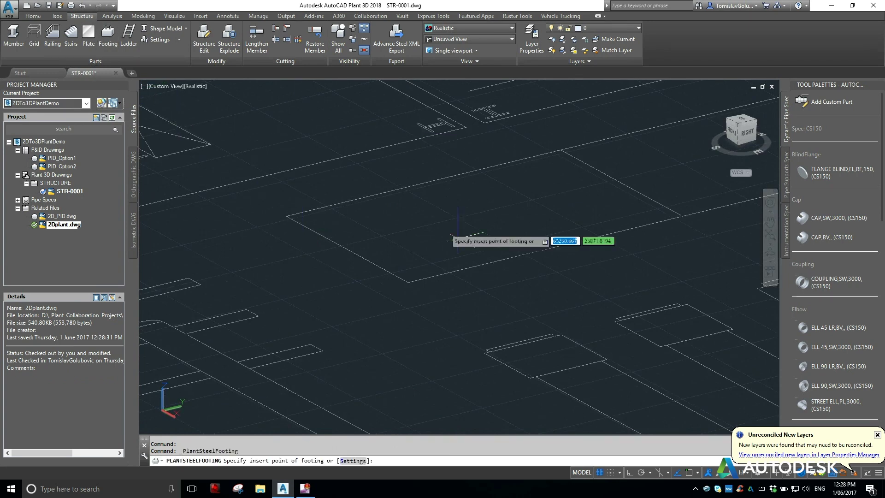
text(S)
key(Return)
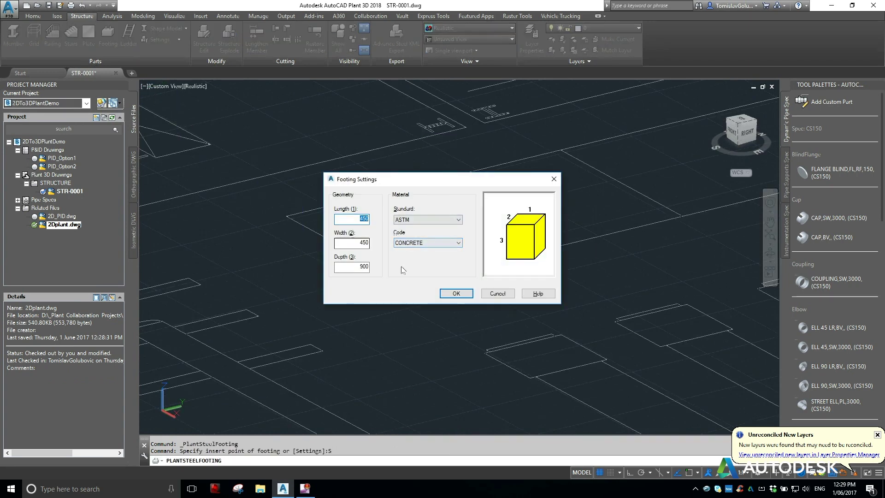
click(456, 293)
text(END)
key(Return)
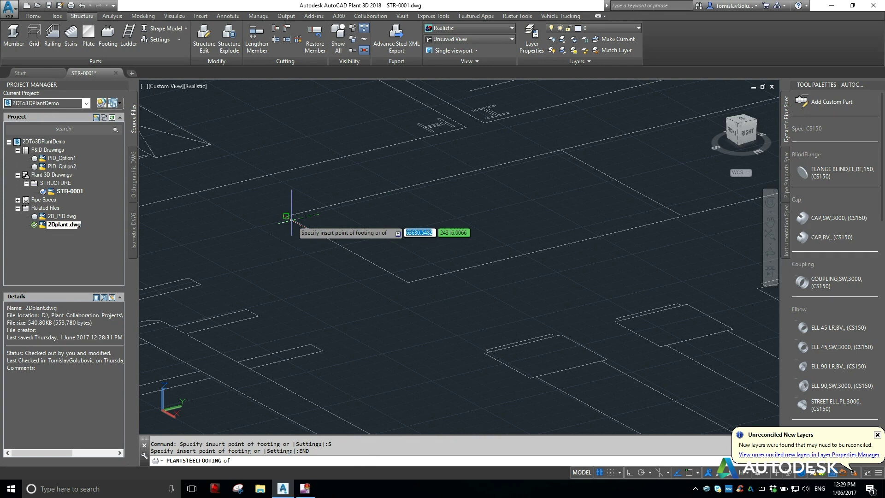
click(290, 218)
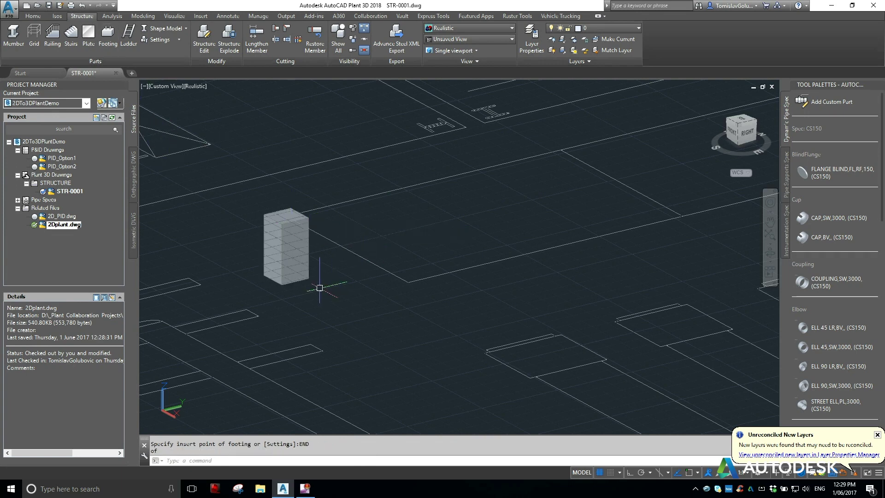
Copy the footing from its corner endpoint to the corner at the other end of the bay's short side
text(CO)
key(Return)
click(300, 266)
key(Return)
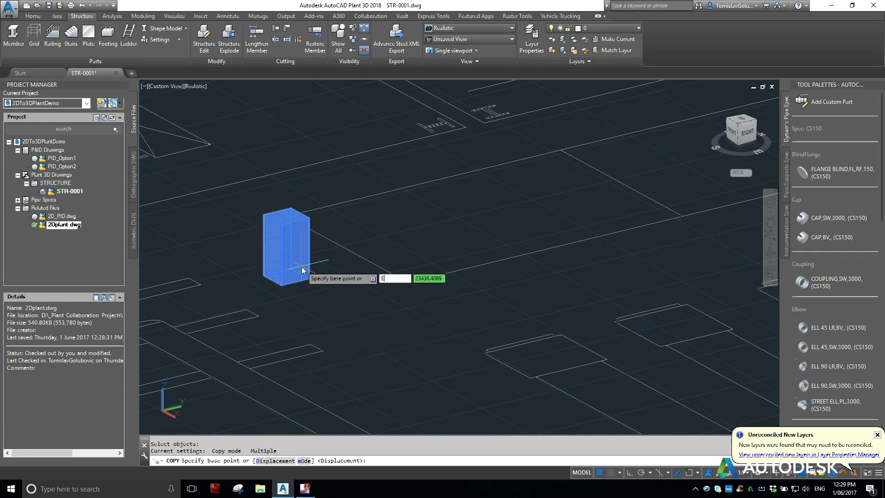
click(289, 216)
text(END)
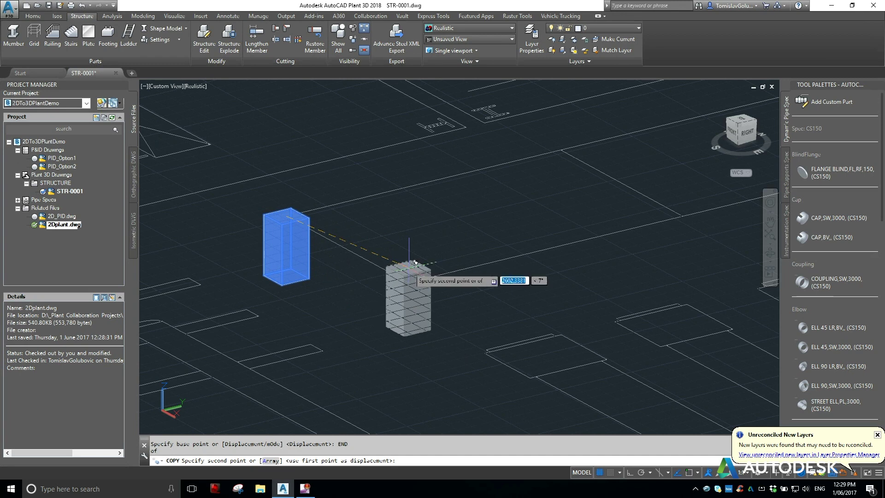
key(Return)
click(415, 277)
Place footing copies at the endpoints of the bay's two remaining corners
text(END)
key(Return)
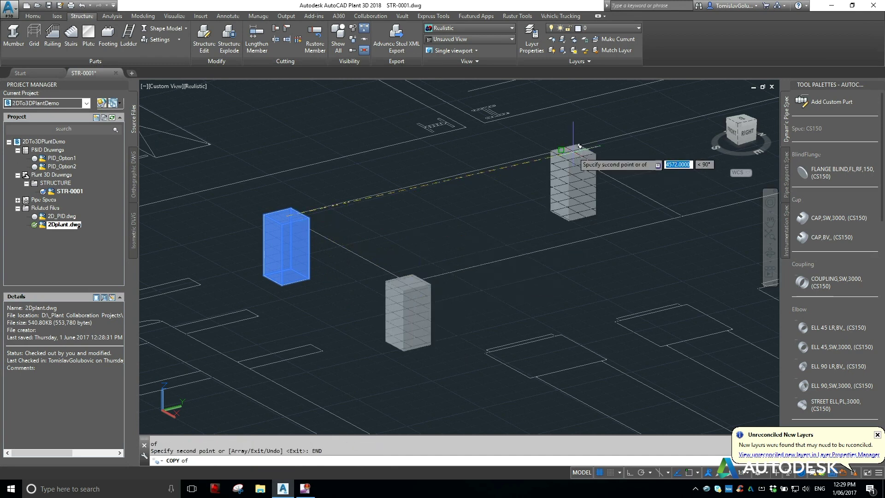
click(568, 146)
text(END)
key(Return)
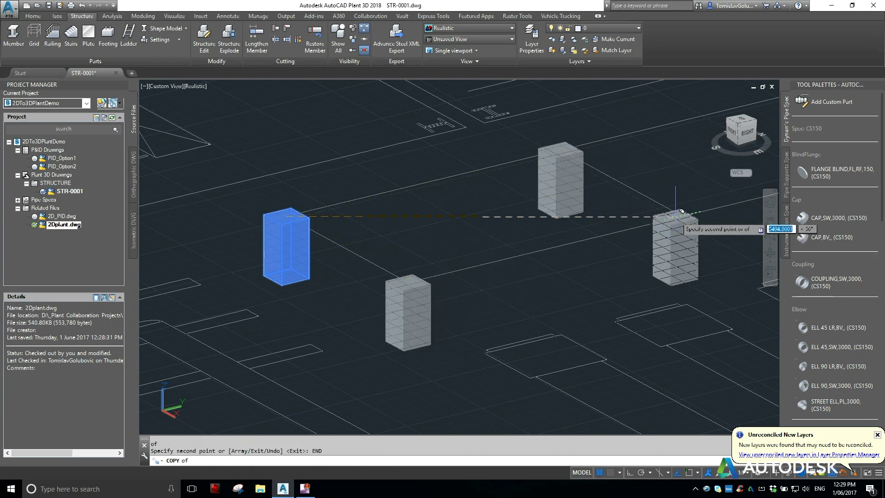
click(682, 216)
Place two more footing copies at the next pair of column points along the two rows, and finish copying
scroll(360, 302, down, 2)
middle_drag(598, 218, 464, 243)
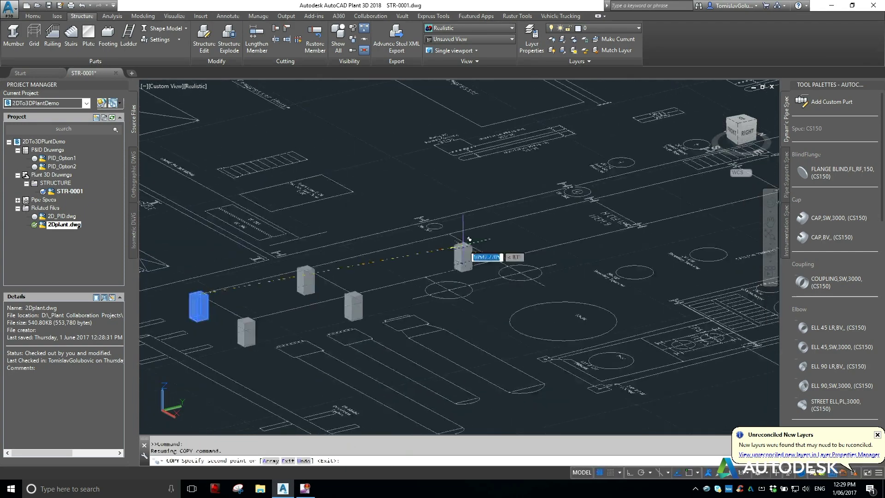
scroll(465, 244, up, 2)
text(I)
key(Return)
click(438, 221)
text(END)
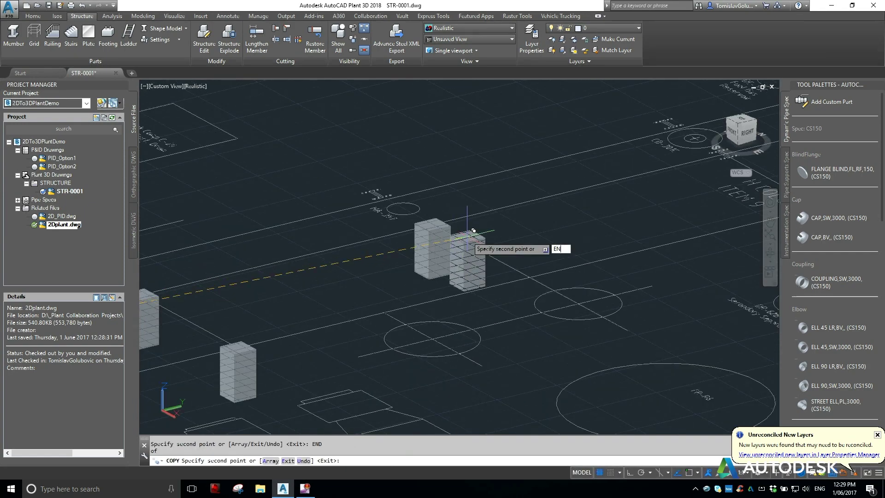
key(Return)
scroll(517, 265, down, 4)
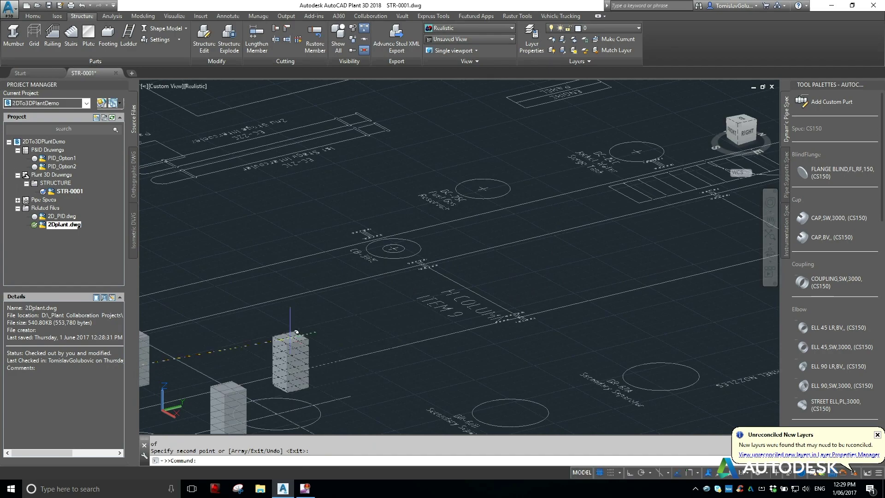
scroll(499, 173, down, 2)
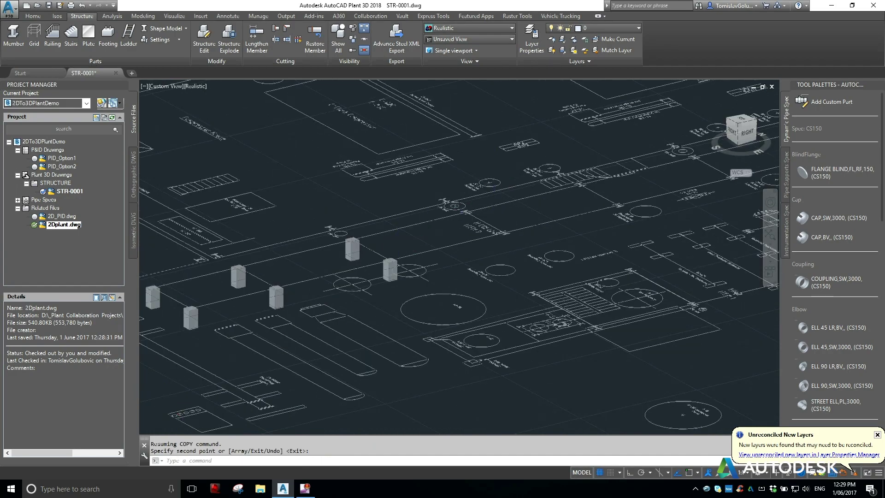
Create structural grid Grid1 with axes A,B,C at 0,4000,10000, rows 1,2 at 0,3000 and platforms at 0,4000,8000
scroll(396, 236, down, 2)
middle_drag(520, 329, 347, 194)
scroll(359, 249, down, 1)
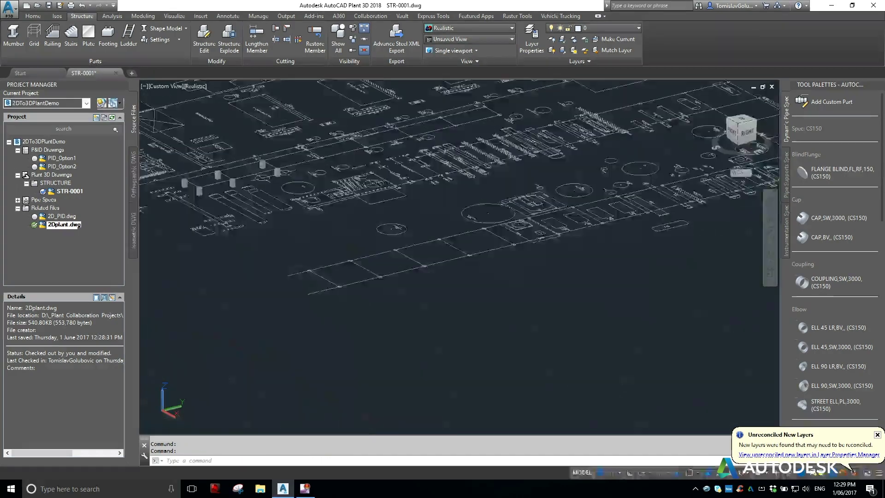
middle_drag(491, 185, 463, 273)
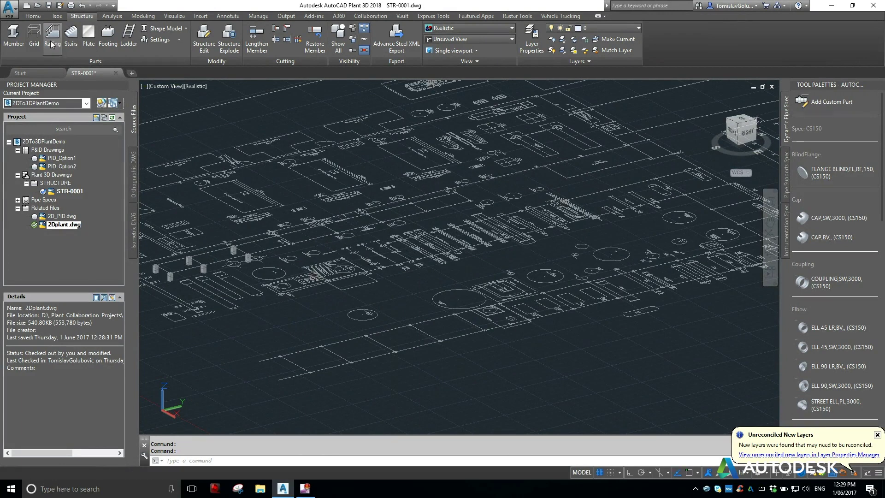
click(34, 36)
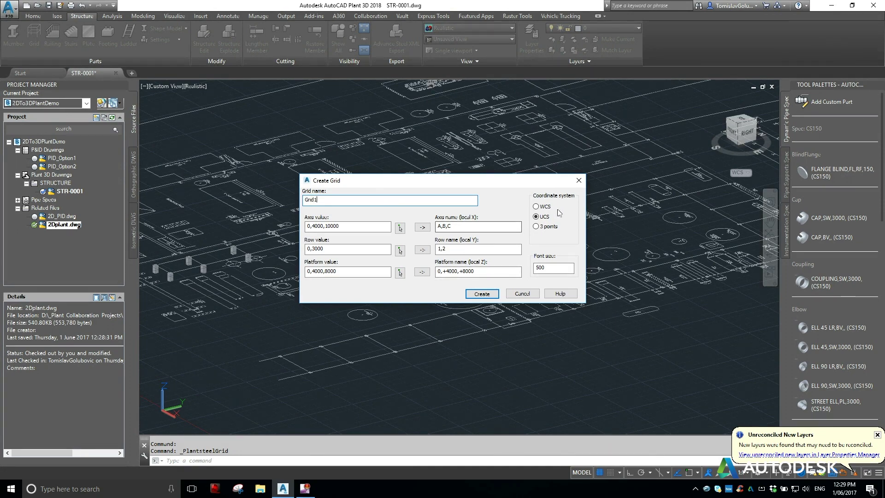
click(482, 293)
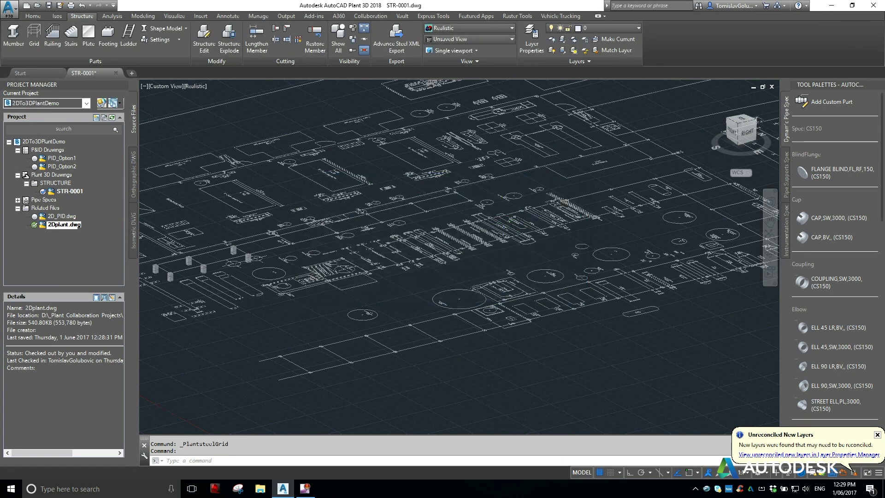
Move the grid from its A1 base corner endpoint to the endpoint at the end column of the plan's outer bay row
scroll(529, 215, down, 4)
scroll(189, 171, up, 5)
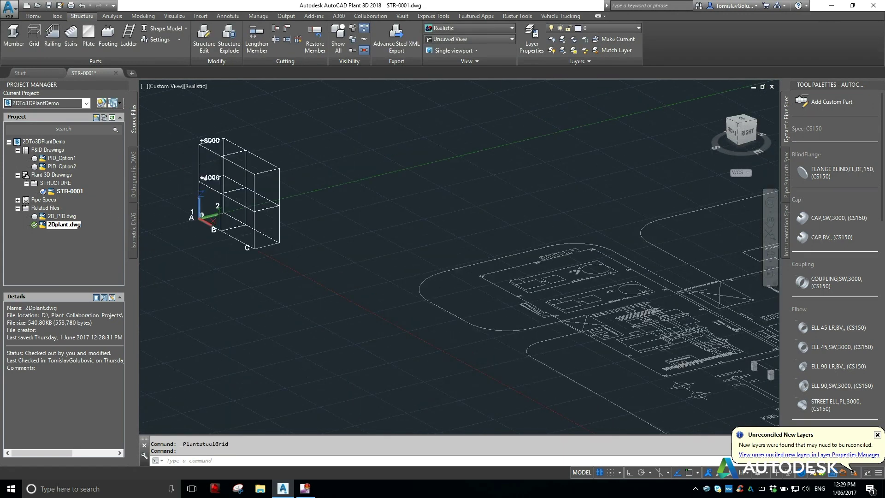
text(m)
key(Return)
click(209, 152)
key(Return)
text(end)
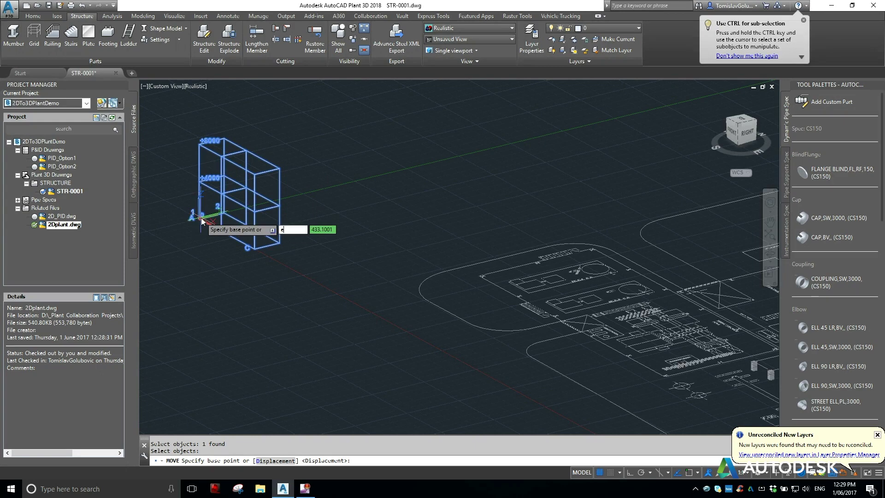
key(Return)
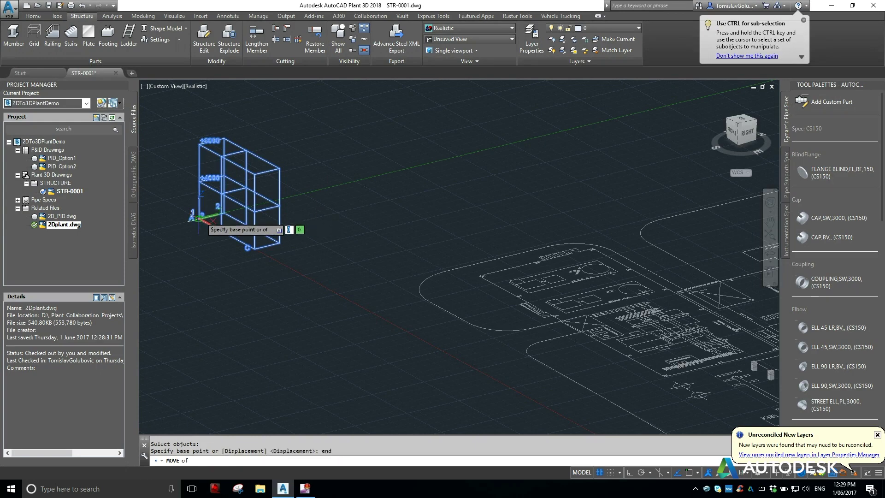
click(203, 214)
scroll(339, 214, up, 5)
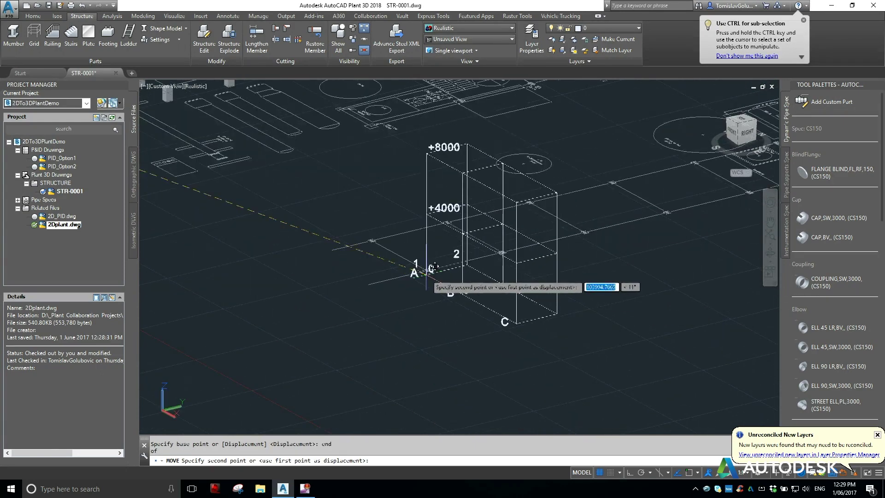
scroll(433, 268, up, 4)
text(end)
key(Return)
scroll(445, 253, up, 4)
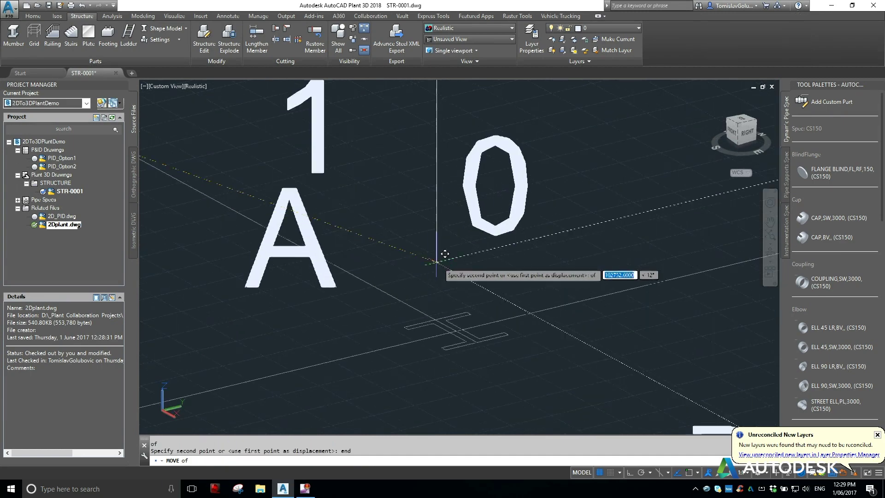
scroll(429, 286, down, 1)
scroll(470, 313, up, 1)
scroll(436, 297, down, 1)
scroll(423, 296, up, 1)
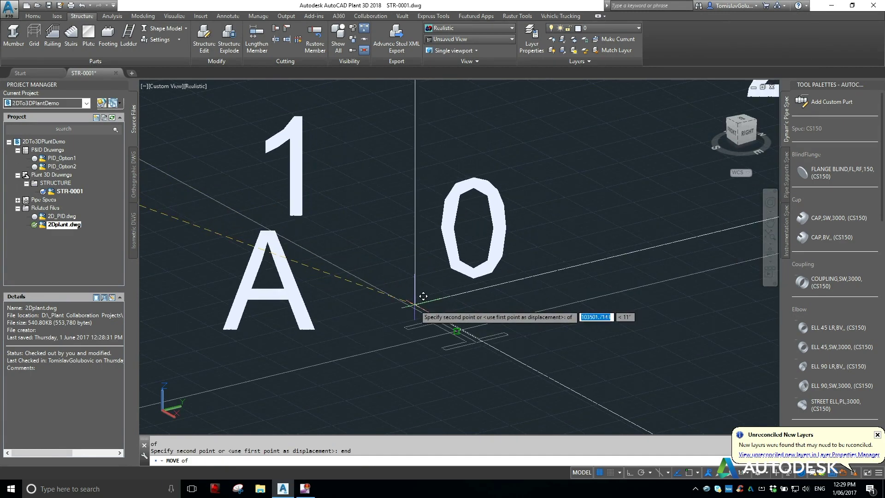
click(423, 296)
Rotate the grid about its A1 base corner so that axes A to C follow the long direction of the bay row
scroll(445, 257, down, 4)
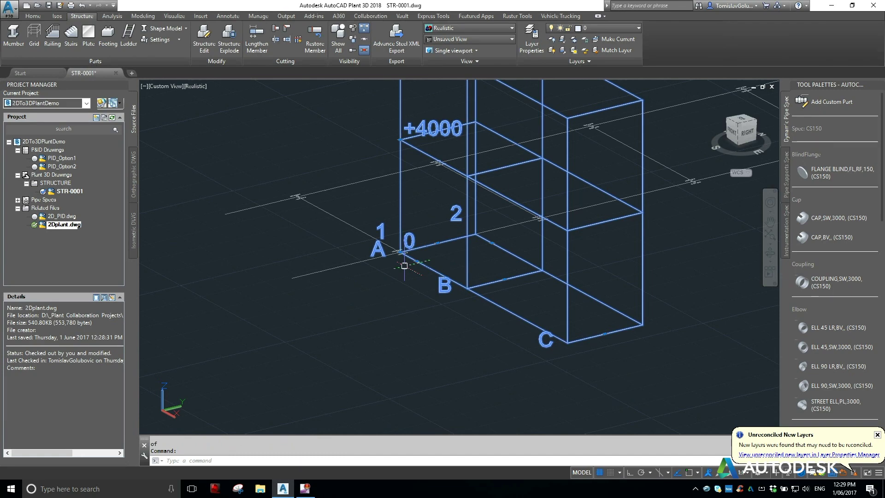
click(400, 251)
key(space)
key(space)
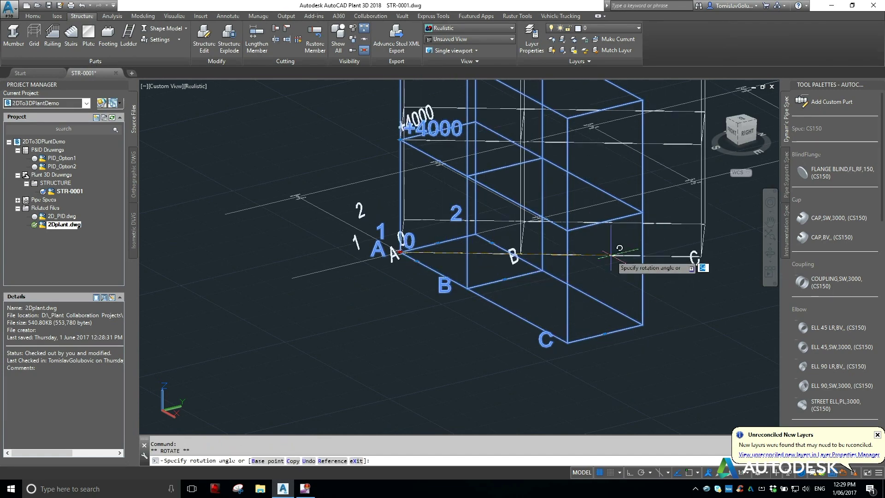
scroll(613, 258, down, 2)
key(Escape)
scroll(620, 274, down, 4)
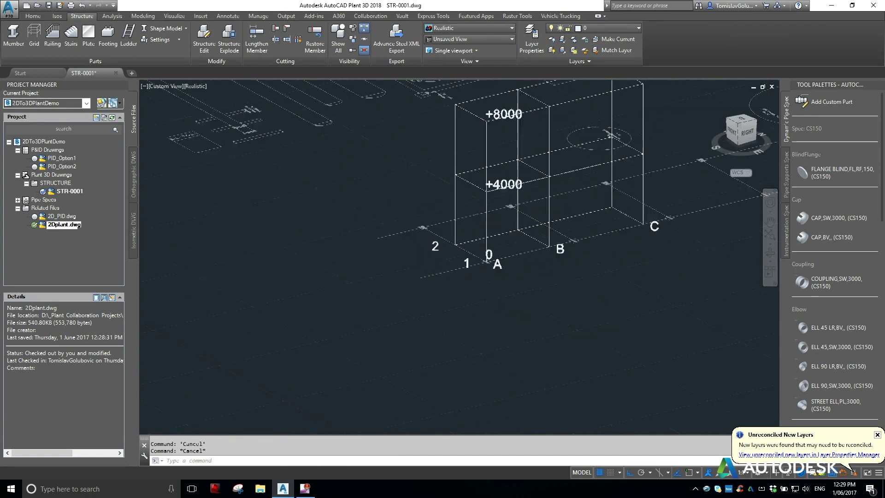
Stretch the grid's axis C to the nearest point on the plan's third column line
middle_drag(624, 277, 539, 323)
scroll(530, 301, up, 2)
scroll(536, 342, up, 2)
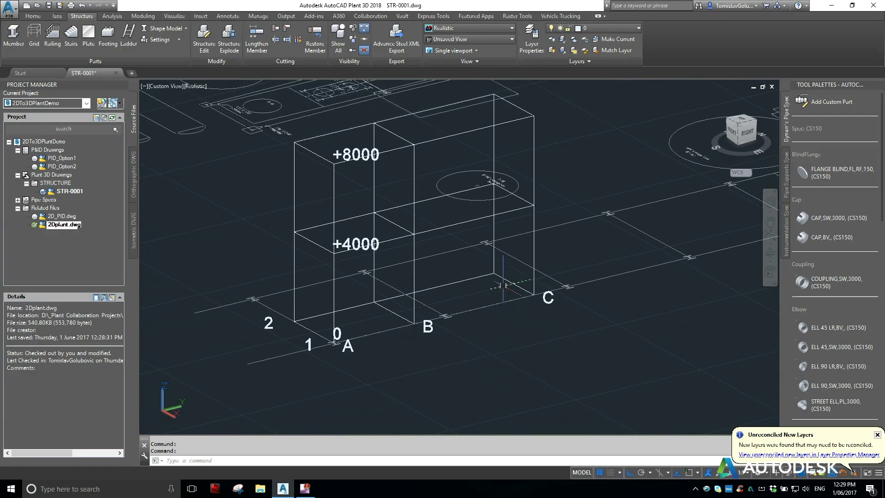
click(518, 290)
click(515, 285)
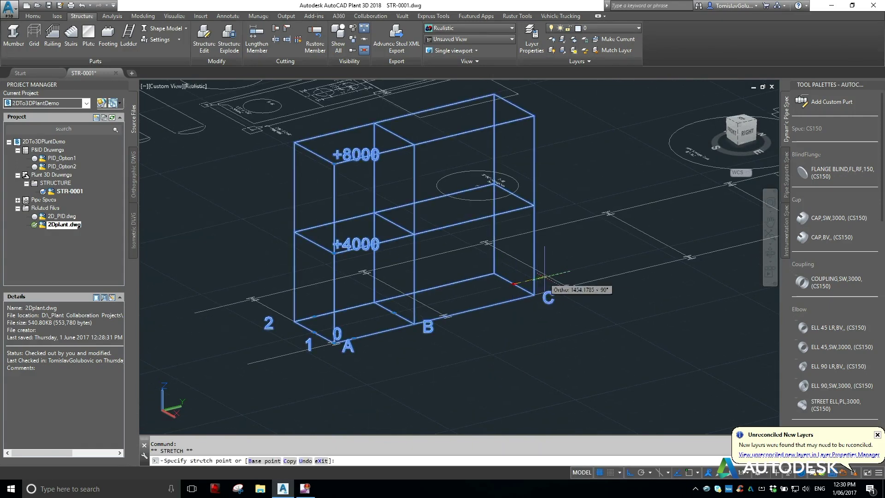
text(nea)
key(Return)
click(547, 275)
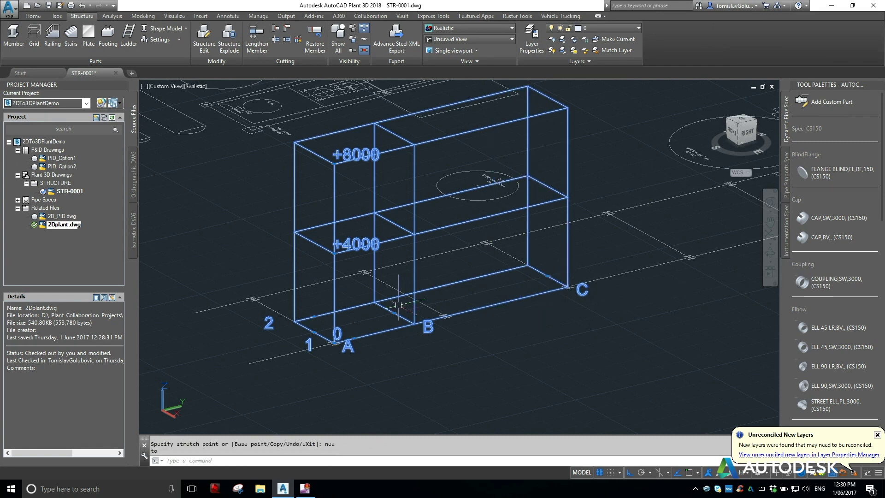
Stretch the grid's axis B to the nearest point on the plan's second column line
click(394, 313)
text(nea)
key(Return)
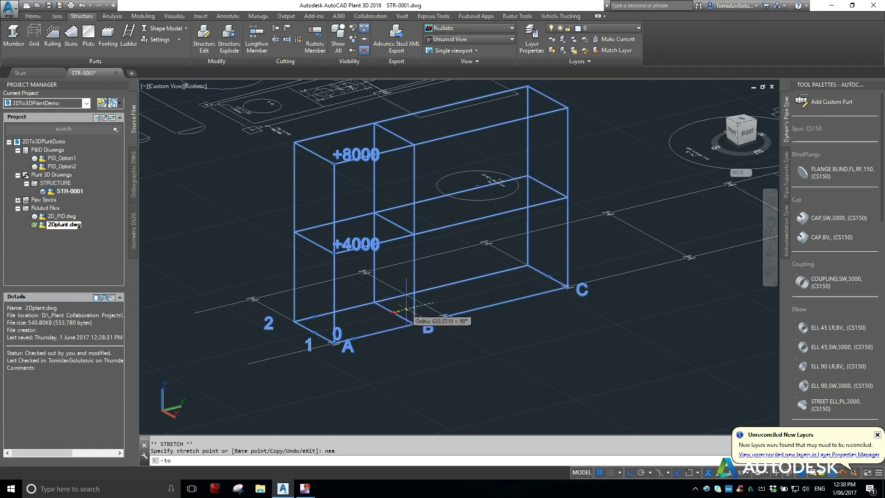
click(426, 305)
Stretch grid row 2 to the nearest point on the far long line of the bay row, and deselect the grid
click(321, 315)
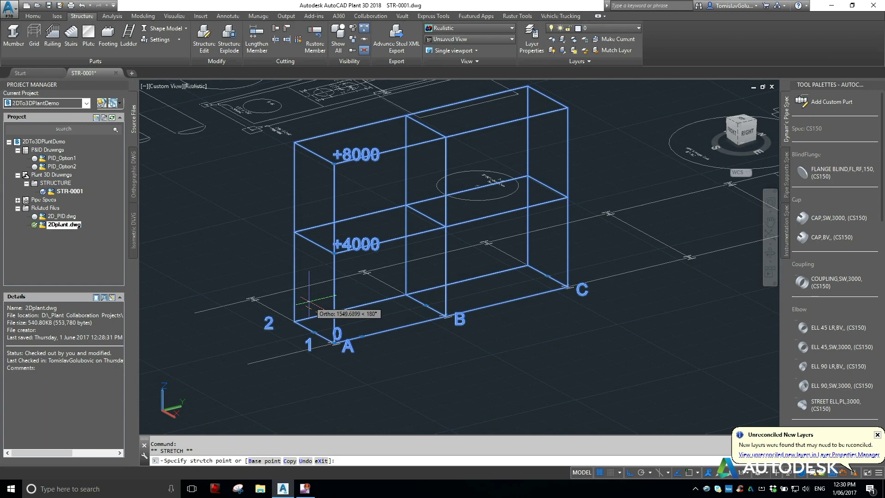
text(nea)
key(Return)
click(280, 291)
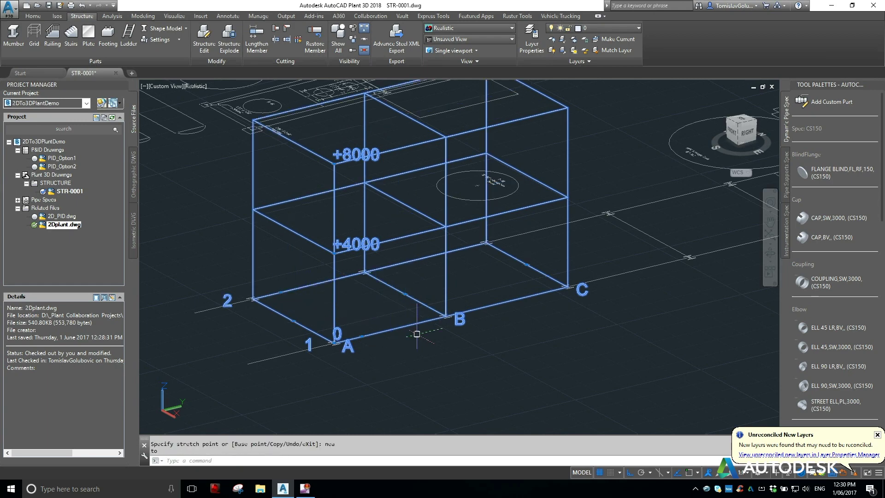
scroll(420, 328, down, 3)
key(Escape)
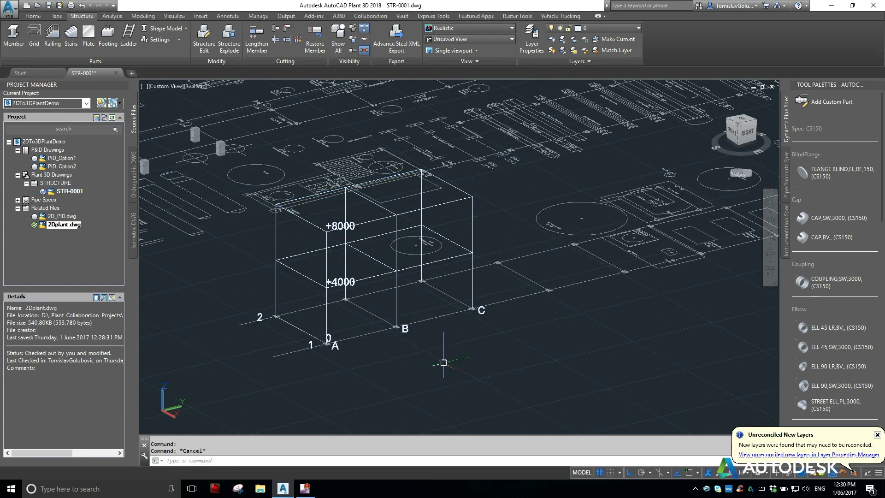
Edit the grid's platform values to 0,3000,4500,6000,7500 and name the platforms 0,+3000,+4500,+6000,+7500
scroll(362, 280, up, 2)
click(373, 250)
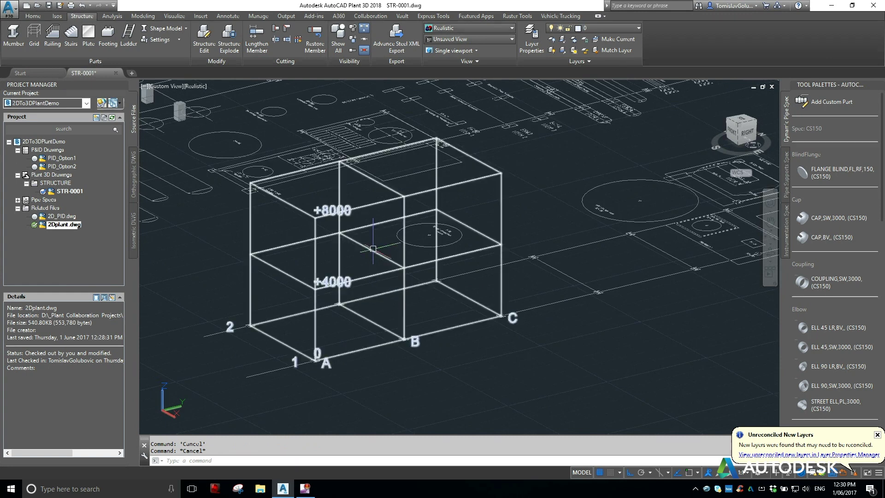
right_click(373, 250)
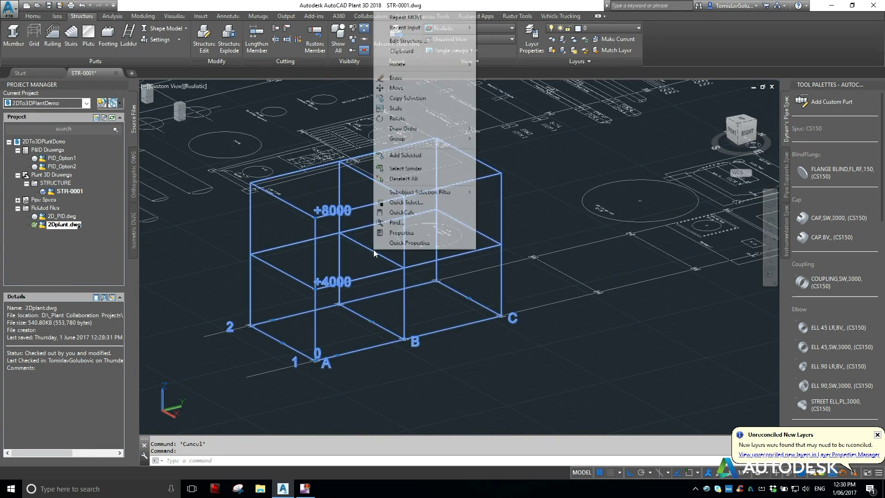
click(438, 41)
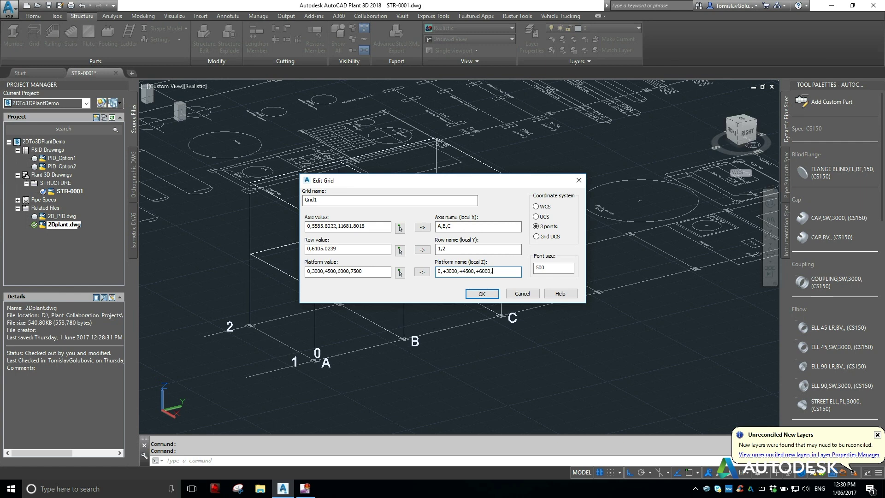
click(497, 294)
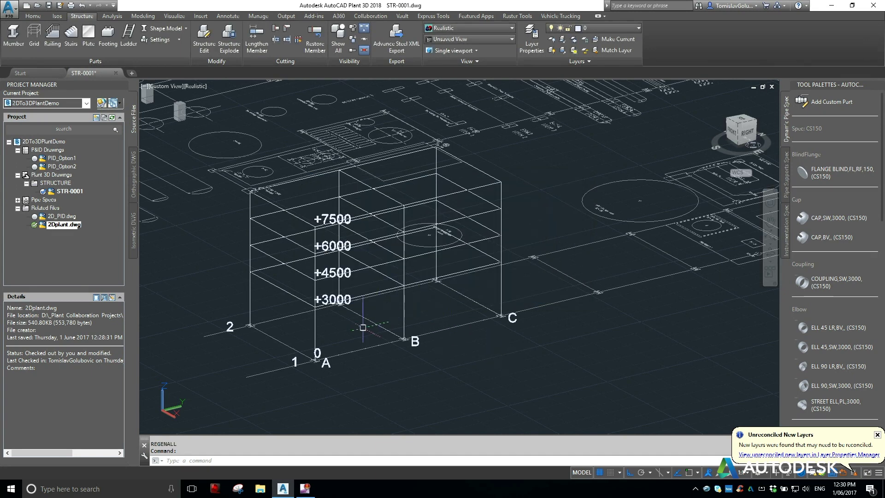
Configure the structural member as an AS standard Universal Column with shape size 310 UC 158
click(14, 37)
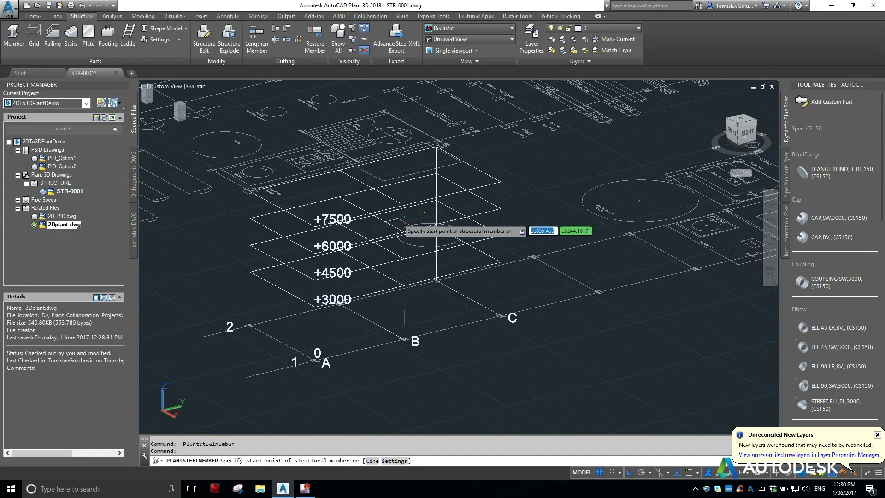
text(s)
key(Return)
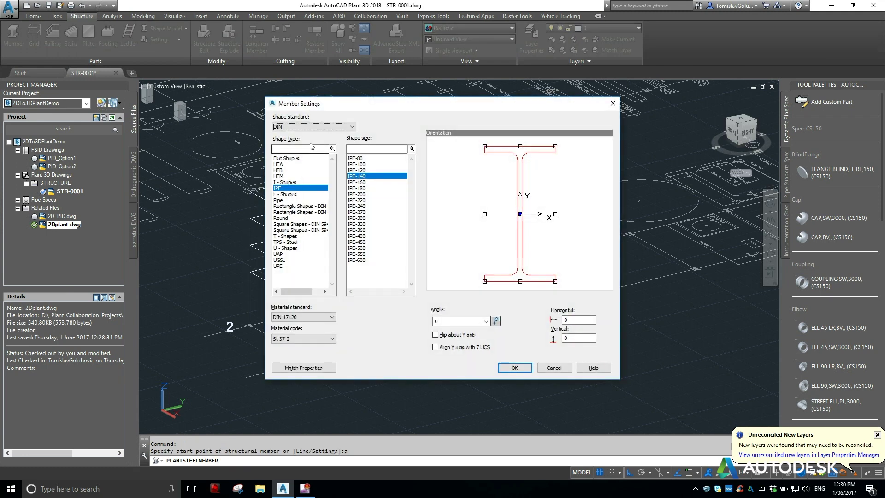
click(352, 127)
click(308, 141)
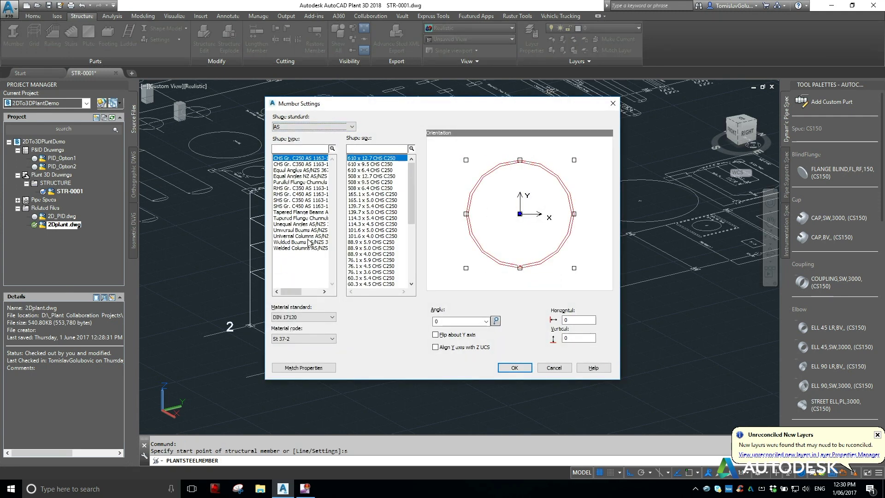
click(307, 236)
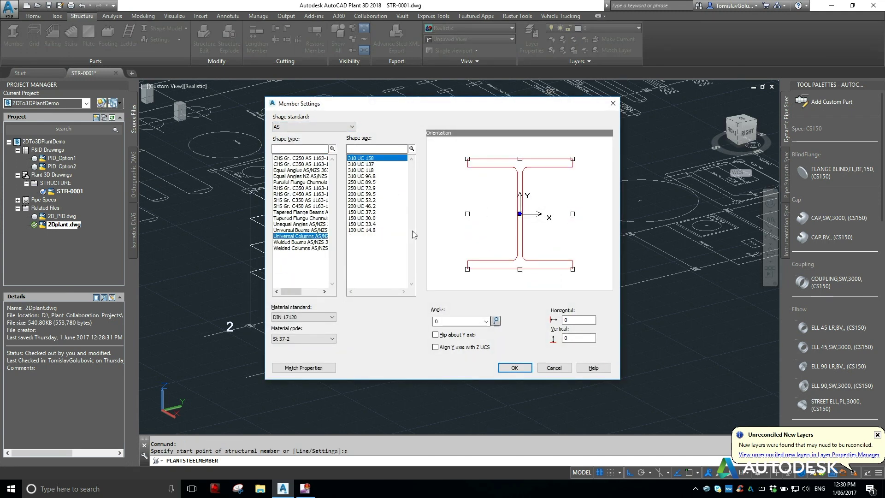
click(502, 366)
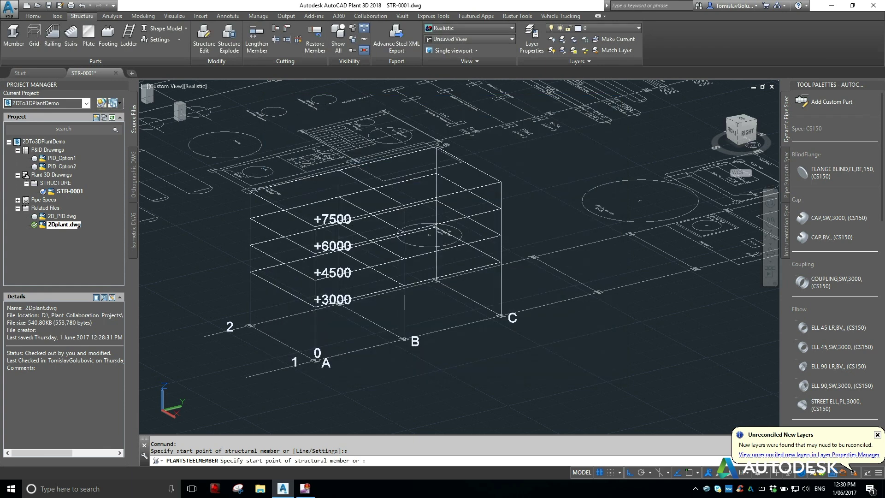
Place a column at grid intersection A2, from the base endpoint to the endpoint at the +7500 platform
text(end)
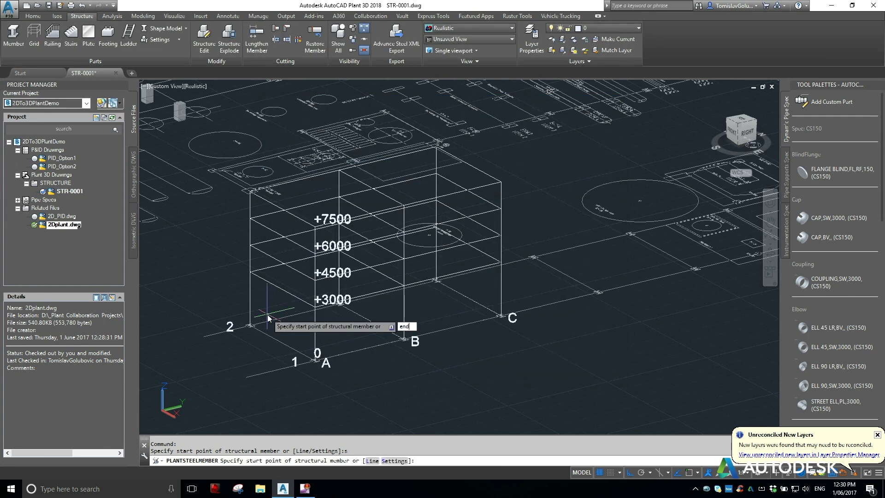
key(Return)
click(254, 316)
text(end)
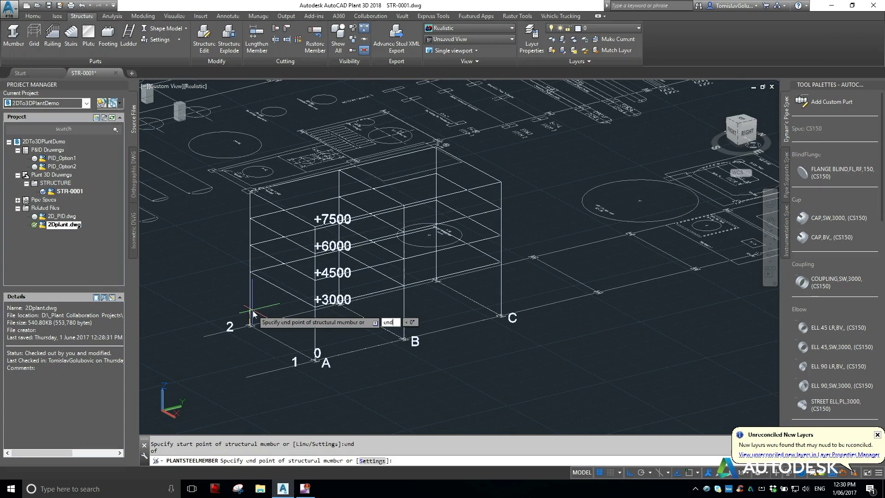
key(Return)
click(251, 191)
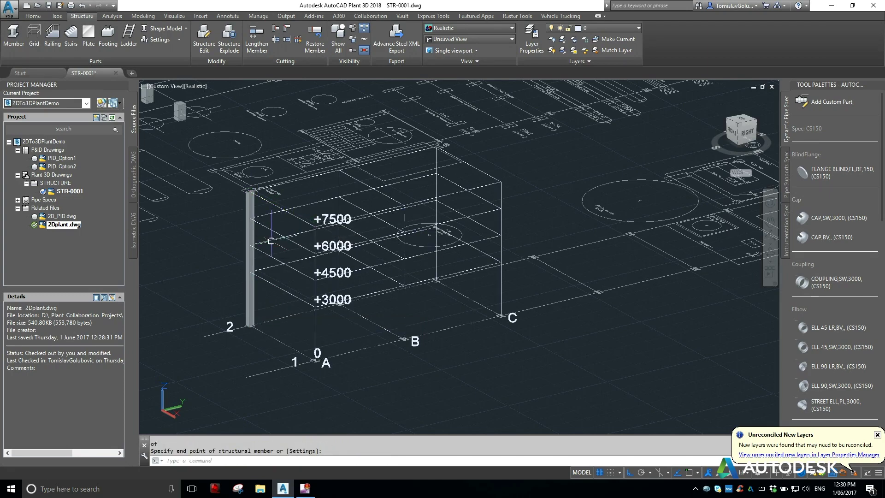
Copy the A2 column from its base endpoint to the base endpoint at grid intersection A1
scroll(271, 244, up, 2)
middle_drag(272, 247, 267, 227)
text(co)
key(Return)
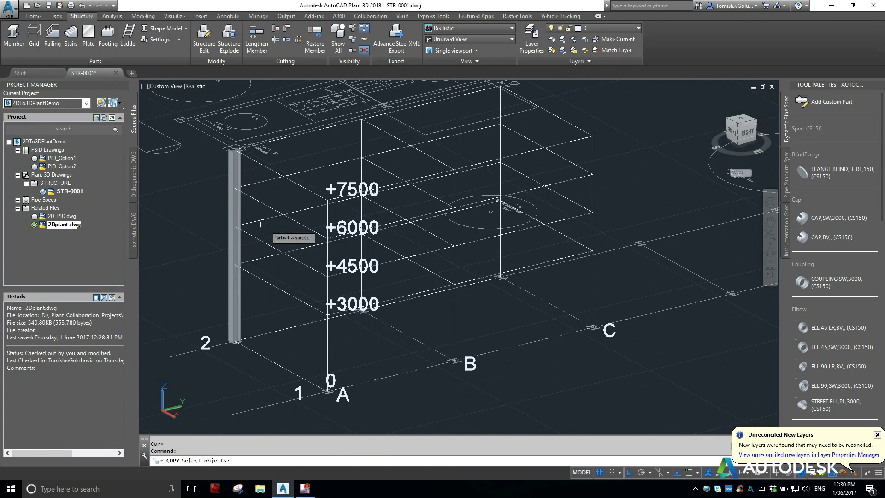
click(239, 207)
key(Return)
text(end)
key(Return)
click(236, 343)
text(en)
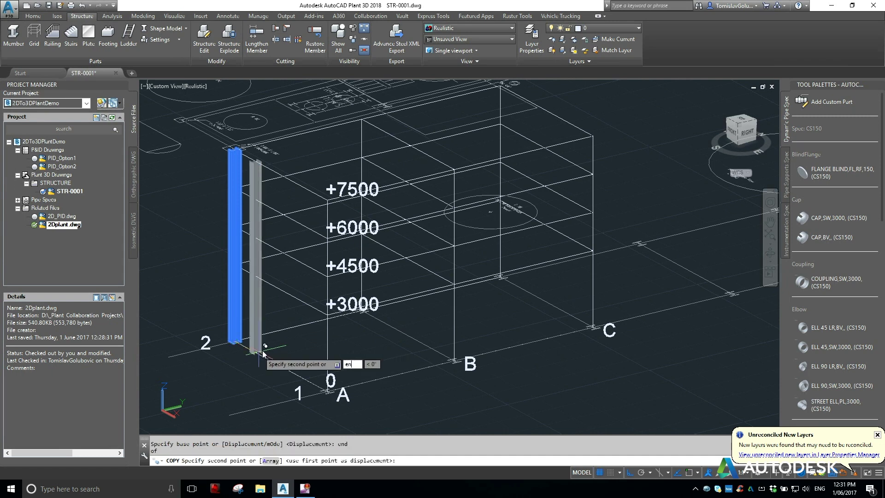
text(d)
key(Return)
click(288, 370)
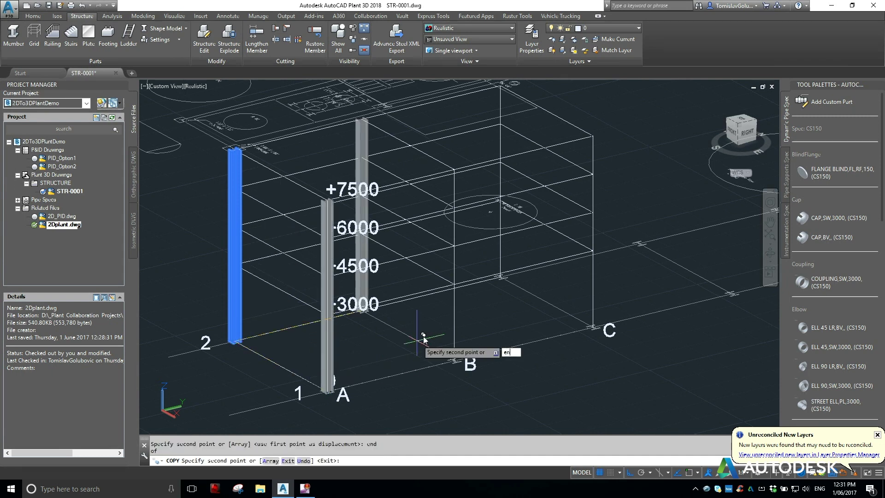
Place copies of the A2 column with their bases at the grid endpoints of intersections B1 and C1
text(d)
key(Return)
click(458, 342)
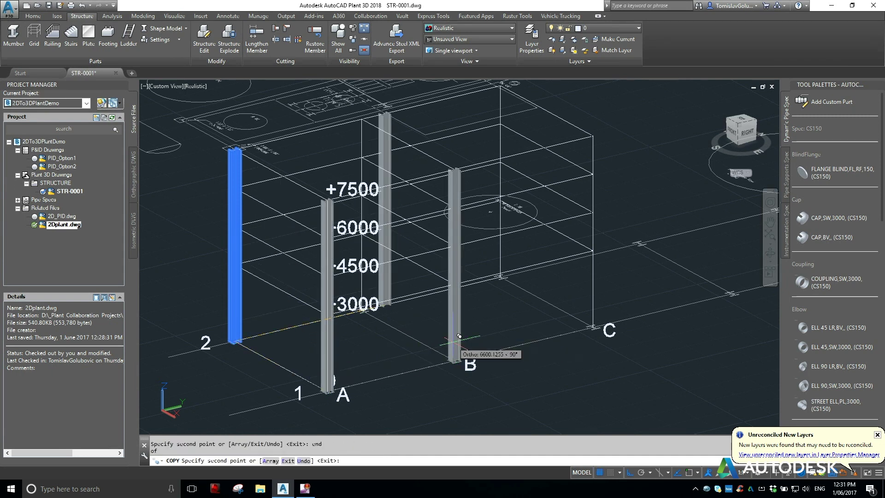
text(end)
key(Return)
click(598, 303)
Add copies of the column at the base endpoints of grid intersections C2 and B2, and finish copying
text(e)
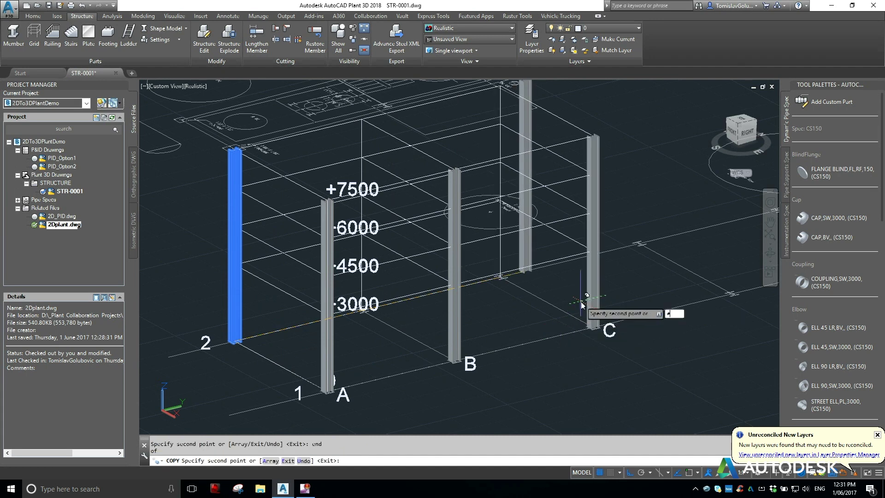
click(503, 275)
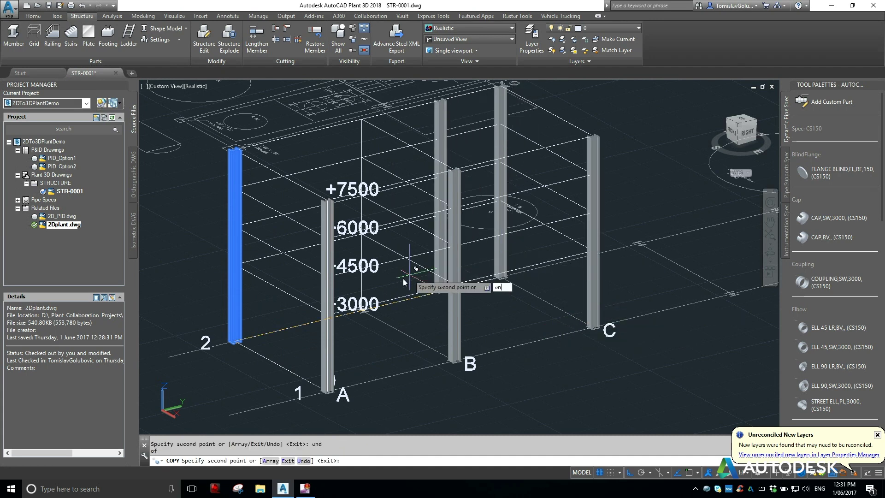
text(end)
key(Return)
click(362, 286)
key(Escape)
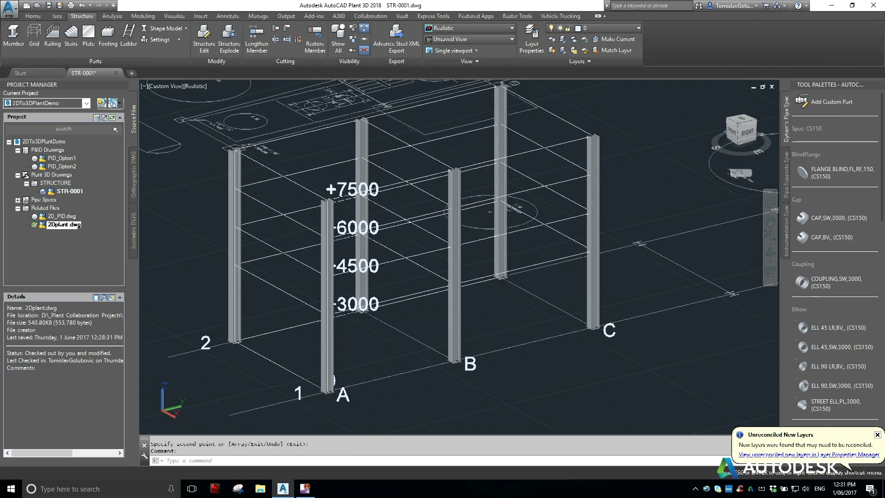
Configure the structural member as an AS Universal Beam of shape size 250 UB 37.3, with its insertion point at the top centre
middle_drag(281, 249, 285, 269)
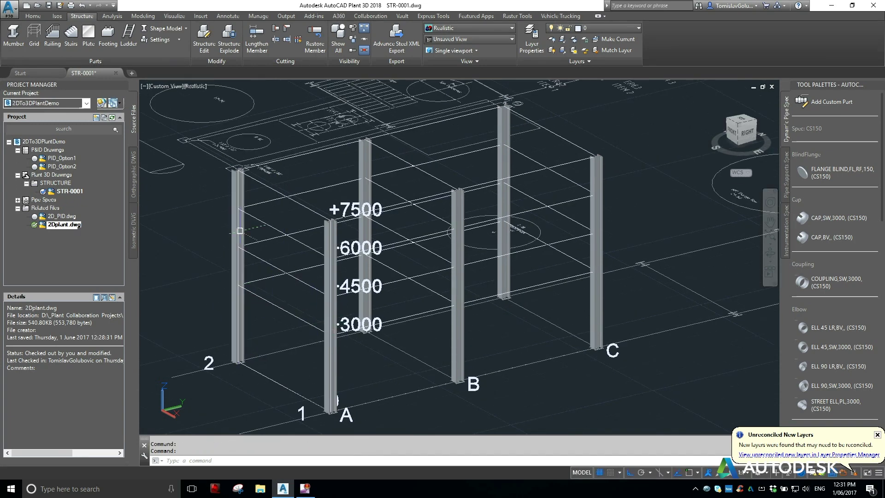
click(17, 46)
scroll(378, 267, up, 2)
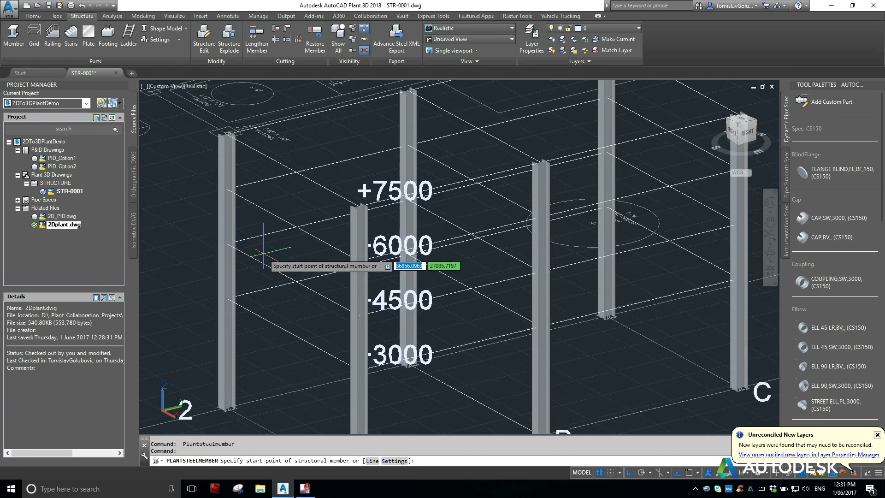
text(s)
key(Return)
click(301, 230)
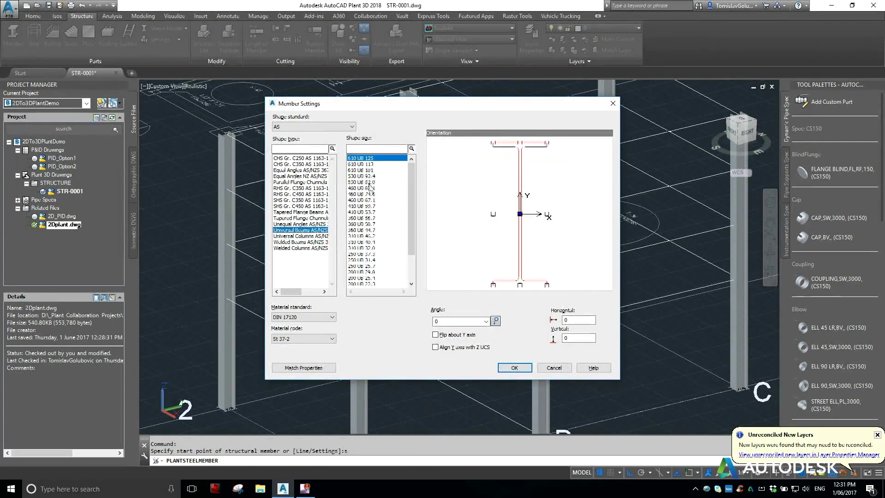
click(381, 254)
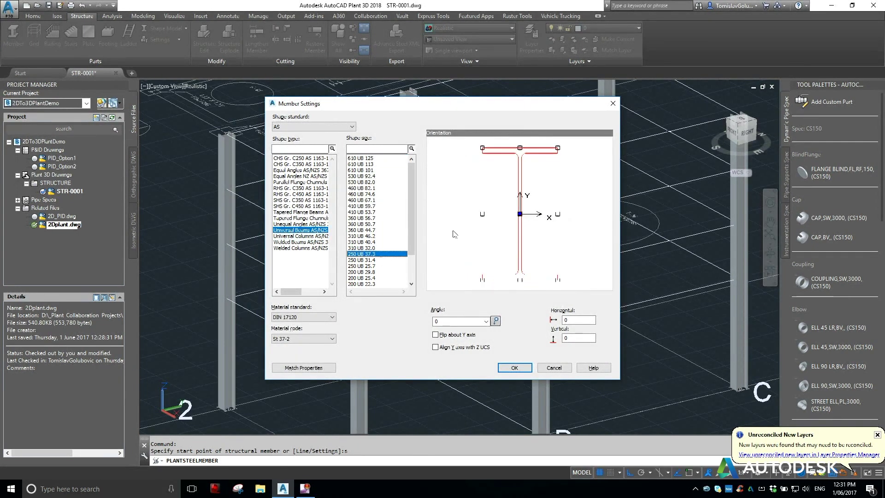
click(521, 370)
Place a beam at the +4500 platform between the grid endpoints at columns A2 and A1
text(end)
key(Return)
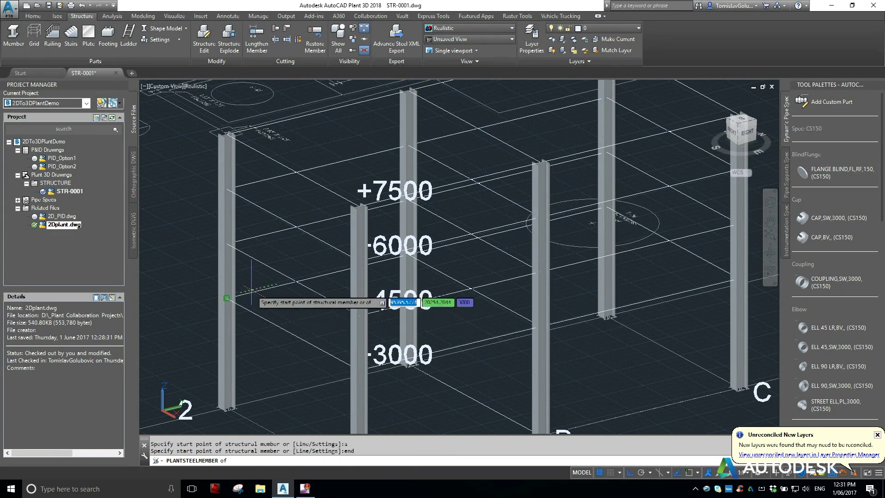
click(250, 257)
text(end)
key(Return)
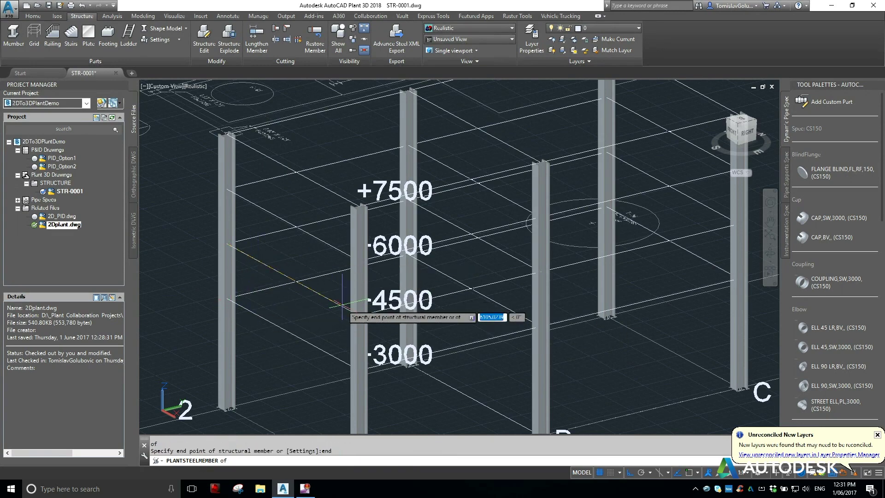
click(342, 305)
key(Return)
Place a beam at the +4500 platform between the grid endpoints at columns B2 and B1
key(Return)
text(en)
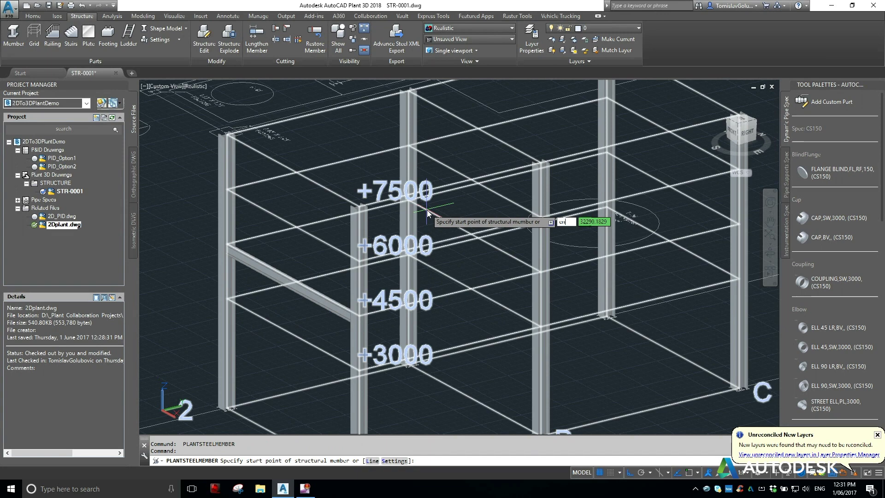
text(d)
key(Return)
click(427, 211)
text(end)
key(Return)
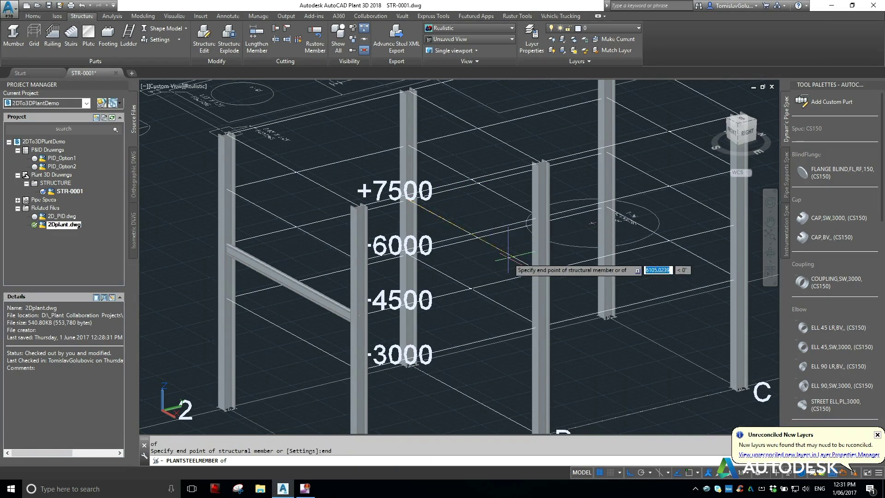
click(530, 274)
key(Return)
Place a beam at the +4500 platform between the grid endpoints at columns C2 and C1
key(Return)
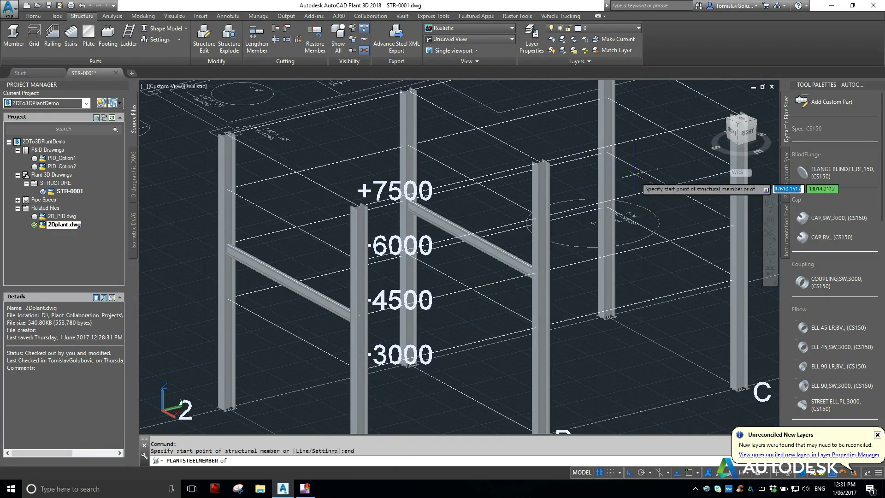
click(634, 171)
key(Return)
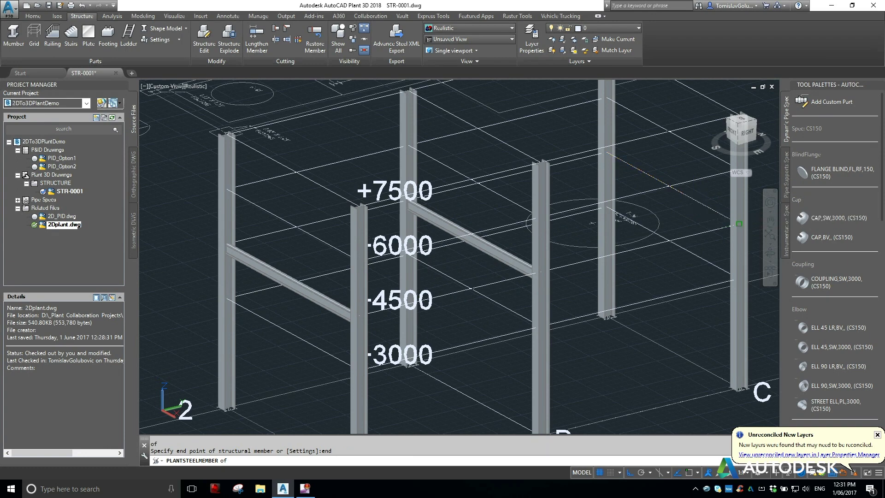
click(737, 225)
key(Return)
Copy the three +4500 cross beams on grid lines A, B and C vertically upward by 3000
scroll(678, 268, down, 2)
middle_drag(678, 268, 559, 288)
text(co)
key(Return)
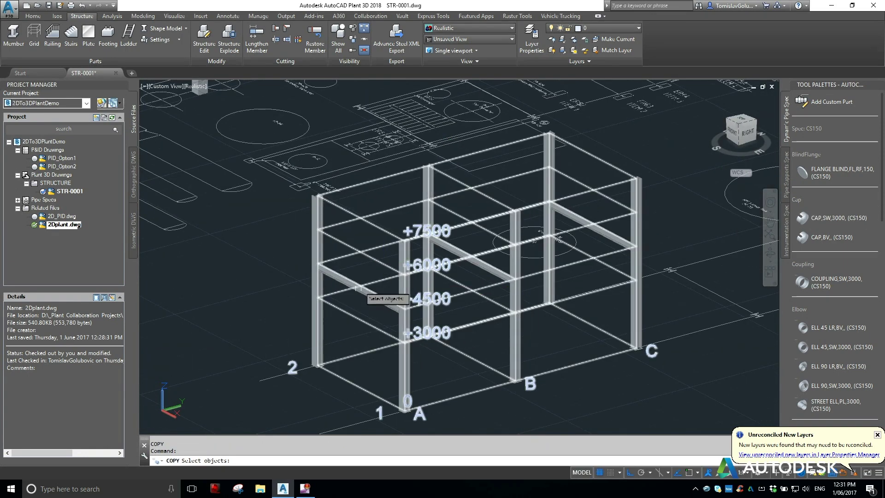
click(396, 307)
click(482, 264)
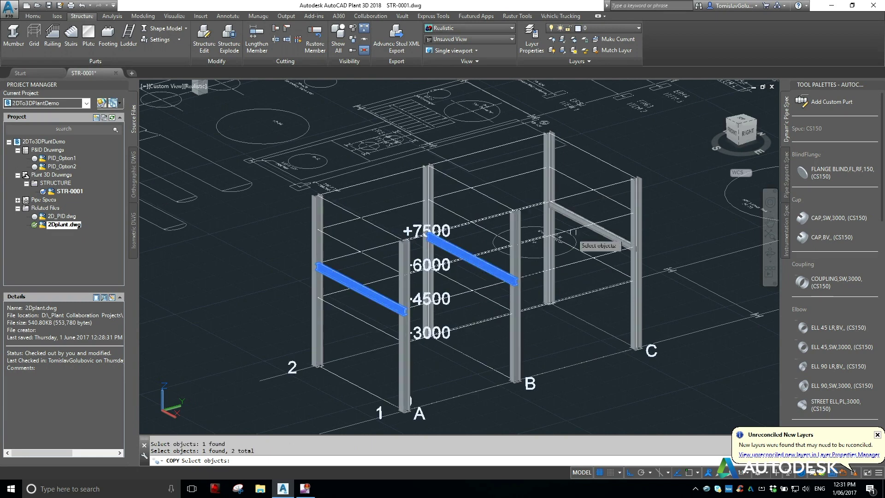
click(600, 234)
key(Return)
click(703, 376)
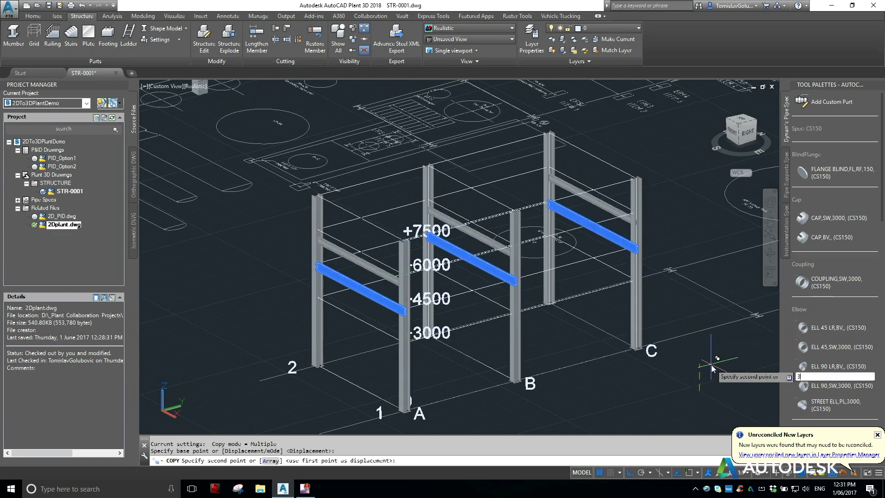
key(Return)
key(Return)
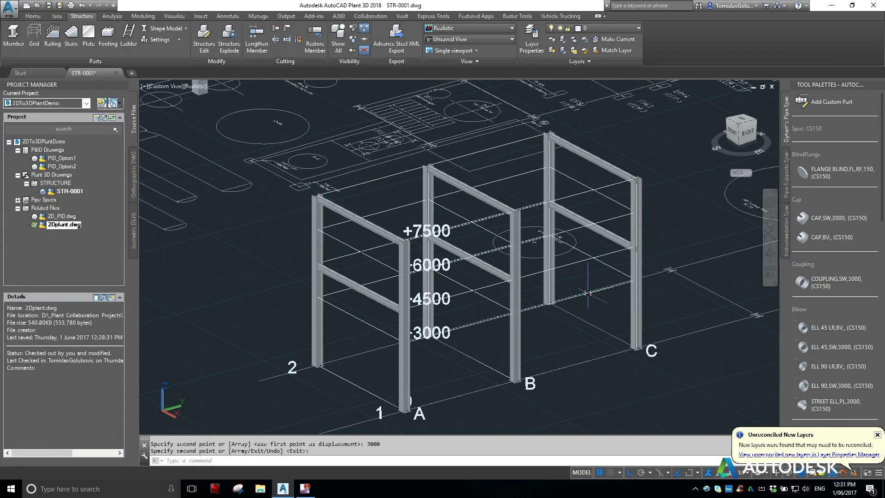
Configure the structural member as an AS Universal Beam with shape size 180 UB 22.2
shift+middle_drag(587, 292, 560, 291)
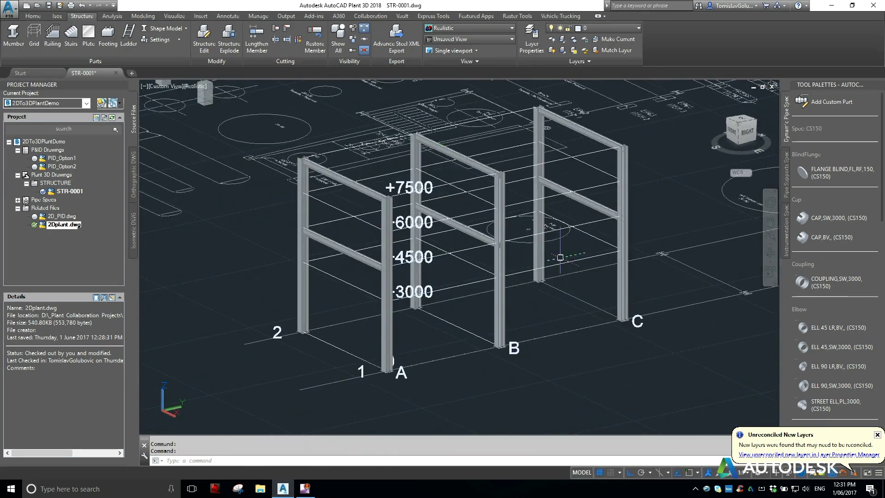
click(21, 44)
text(s)
key(Return)
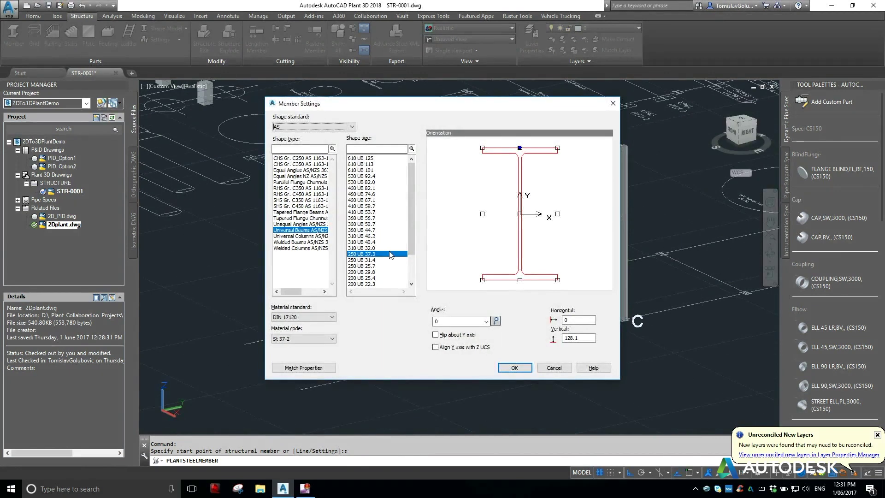
scroll(391, 254, down, 2)
click(382, 260)
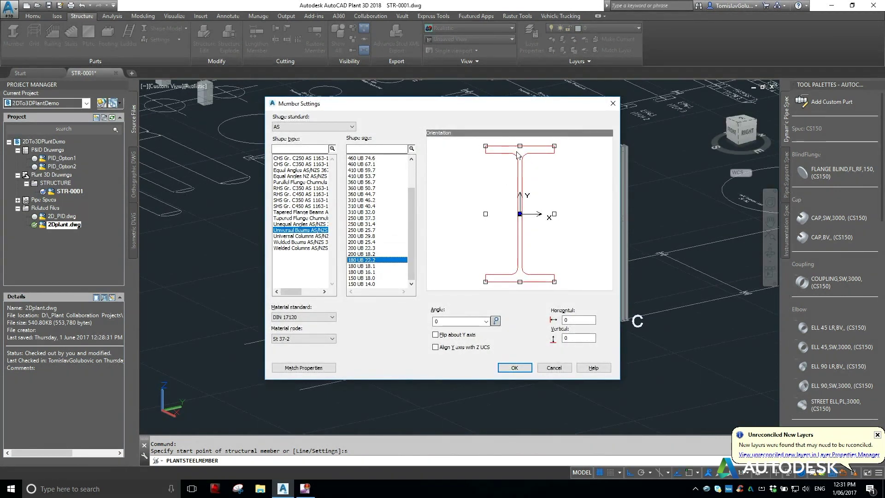
click(513, 368)
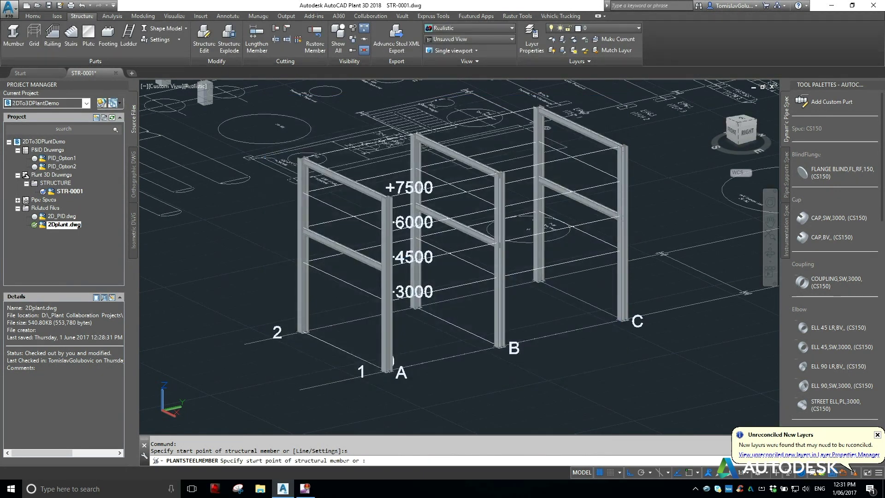
Place two beams along grid line 1 at the +3000 platform, from A1 to B1 and from B1 to C1
scroll(505, 343, up, 2)
text(end)
key(Return)
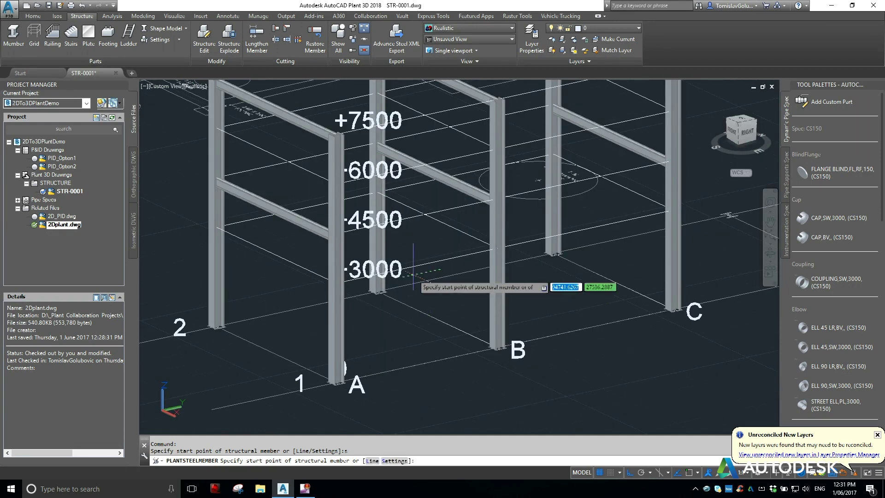
click(358, 277)
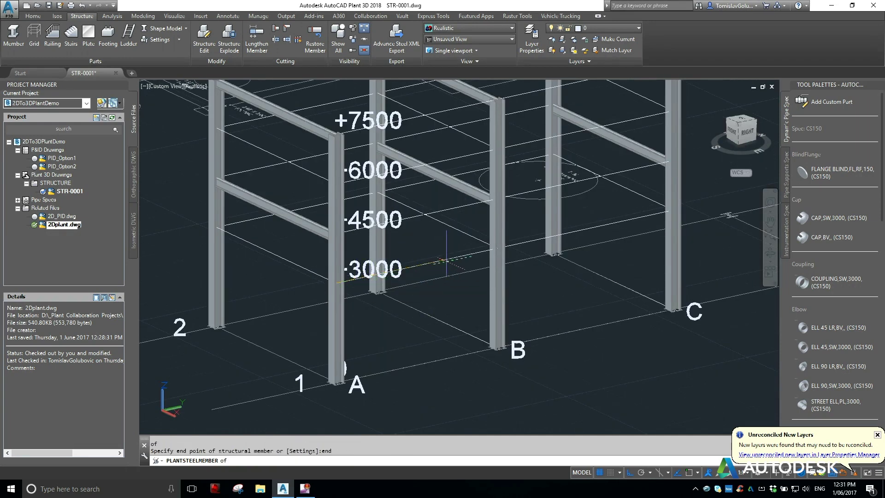
text(end)
key(Return)
click(472, 251)
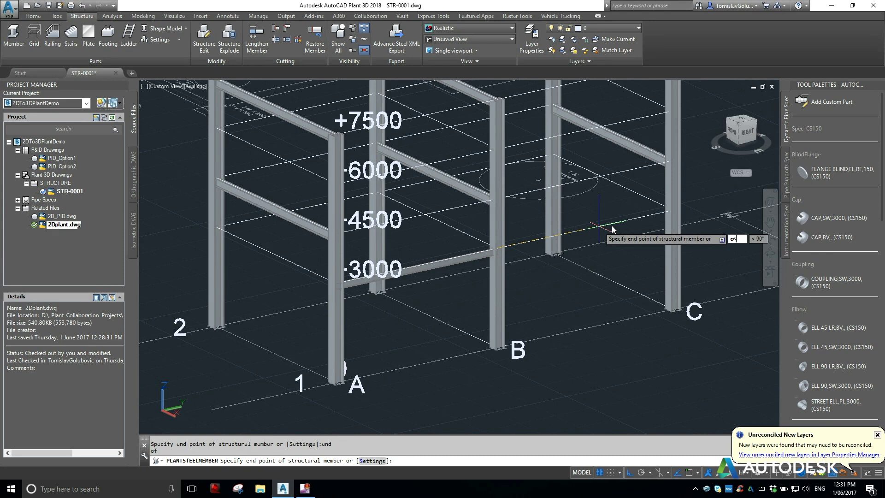
click(643, 215)
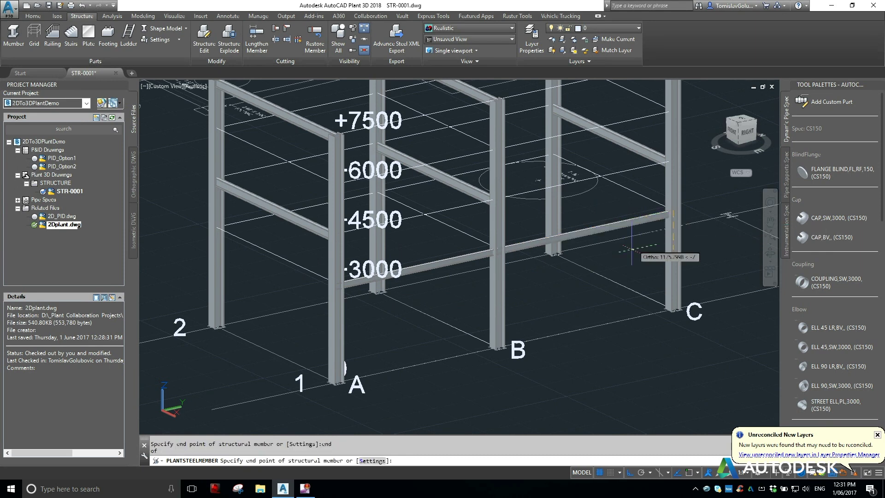
Copy both grid line 1 beams to grid line 2, from the base endpoint at A1 to the base endpoint at A2
text(o)
key(Return)
click(632, 224)
click(435, 267)
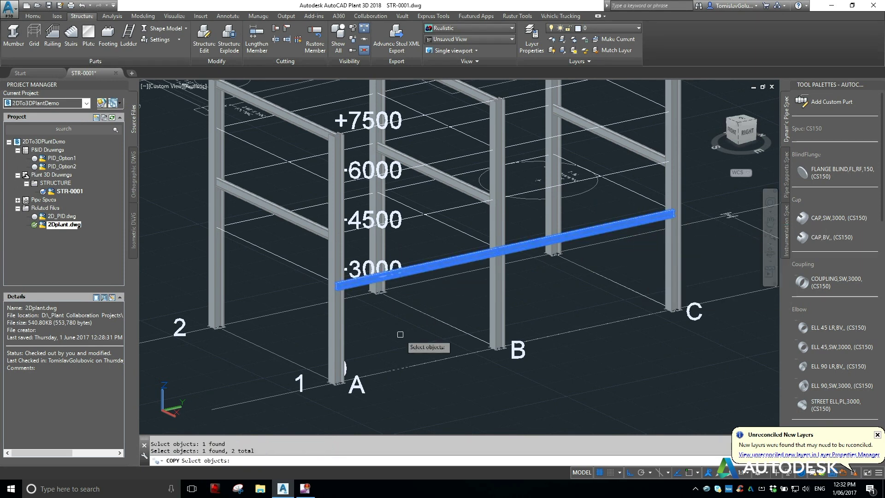
key(Return)
text(end)
key(Return)
click(336, 381)
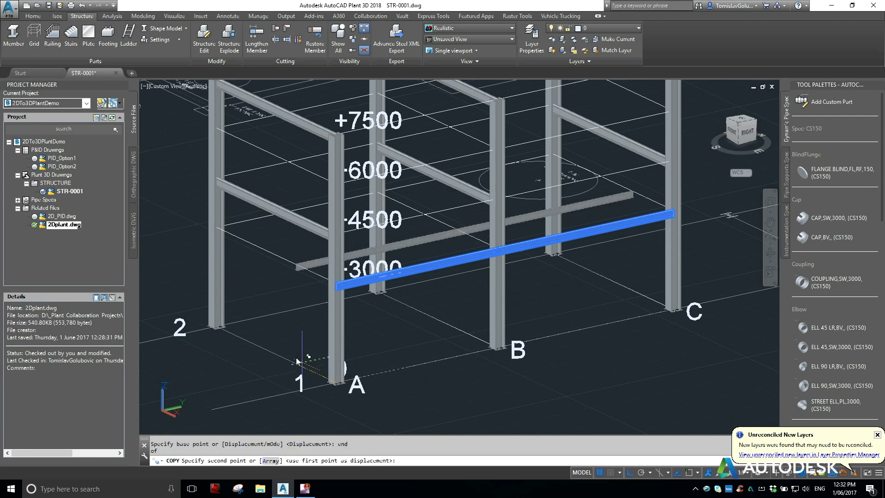
click(220, 327)
key(Return)
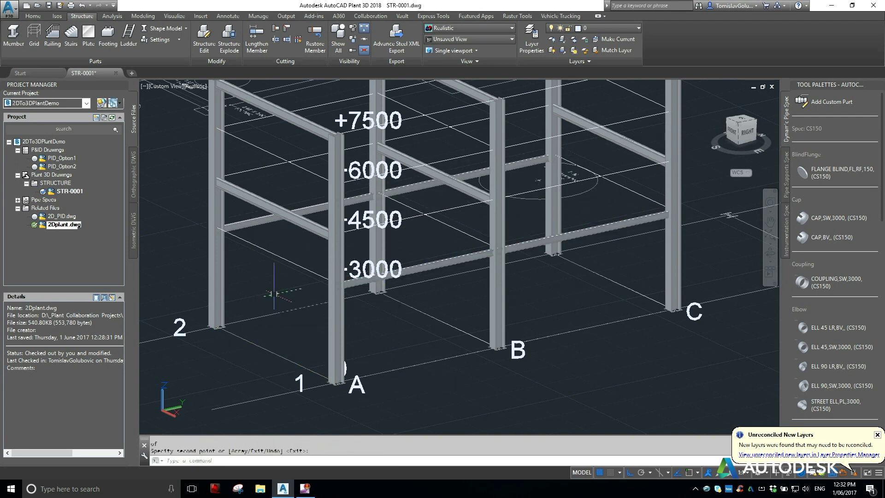
Copy the four longitudinal beams at the +3000 platform vertically upward by 3000
key(Return)
click(272, 219)
click(461, 259)
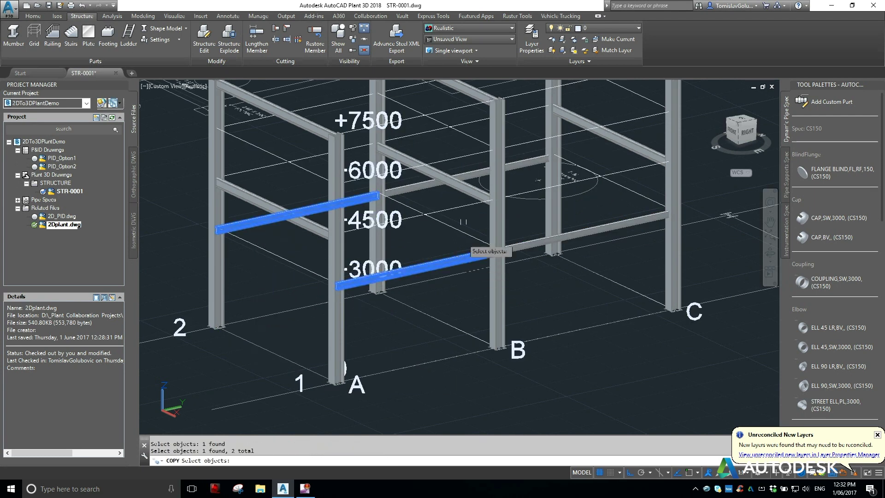
click(430, 188)
click(601, 232)
scroll(574, 291, down, 1)
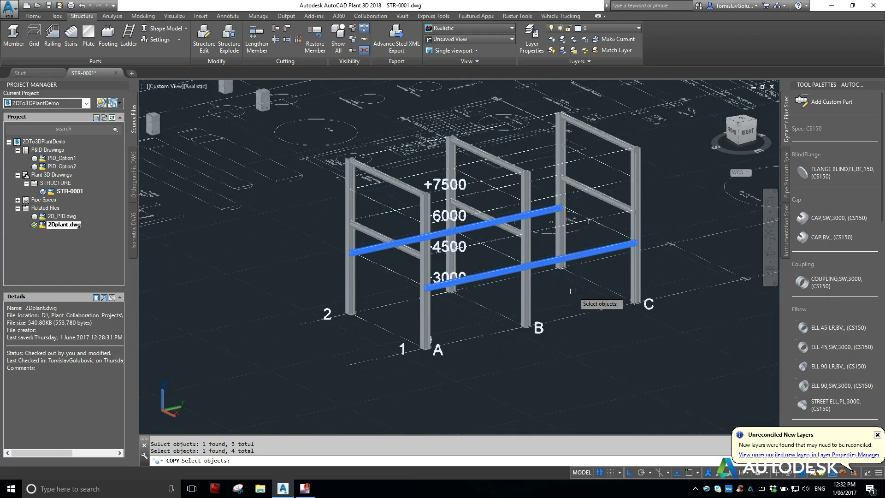
key(Return)
click(630, 381)
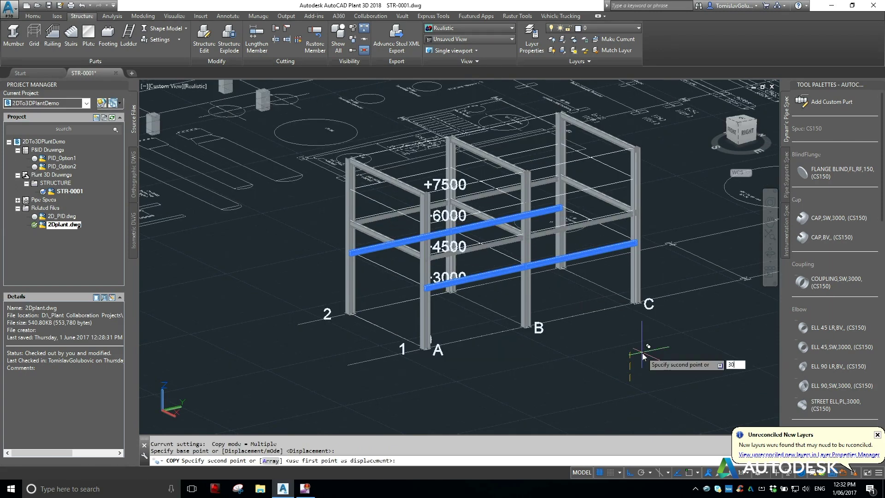
text(3000)
key(Return)
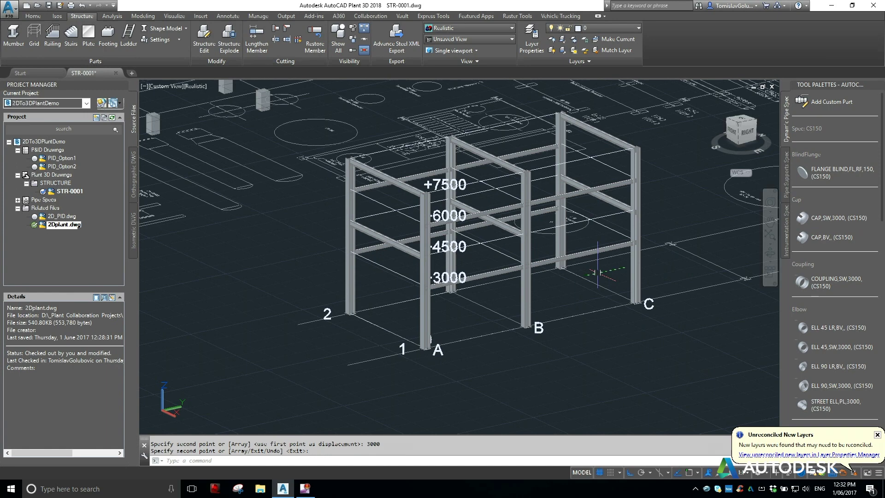
Examine the steel frame in relation to the plant layout, and zoom to the drawing extents
mouse_move(597, 273)
shift+middle_down()
mouse_move(612, 270)
mouse_move(597, 270)
shift+middle_up()
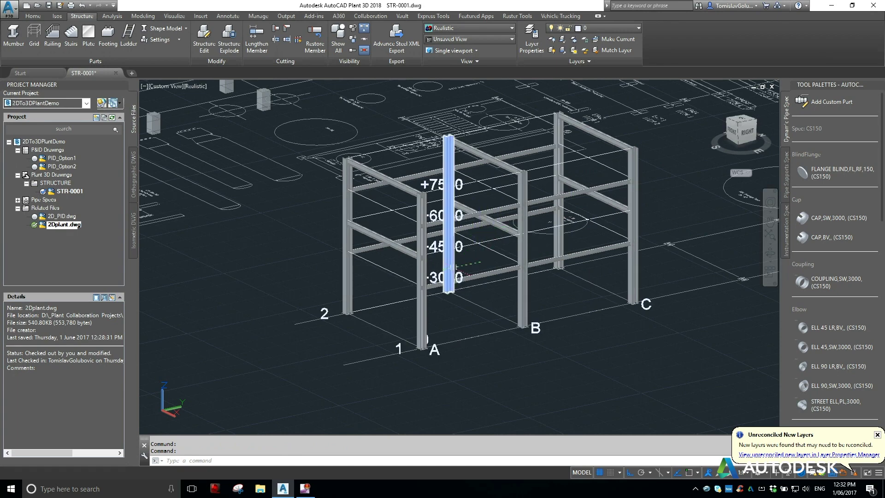
scroll(564, 293, down, 5)
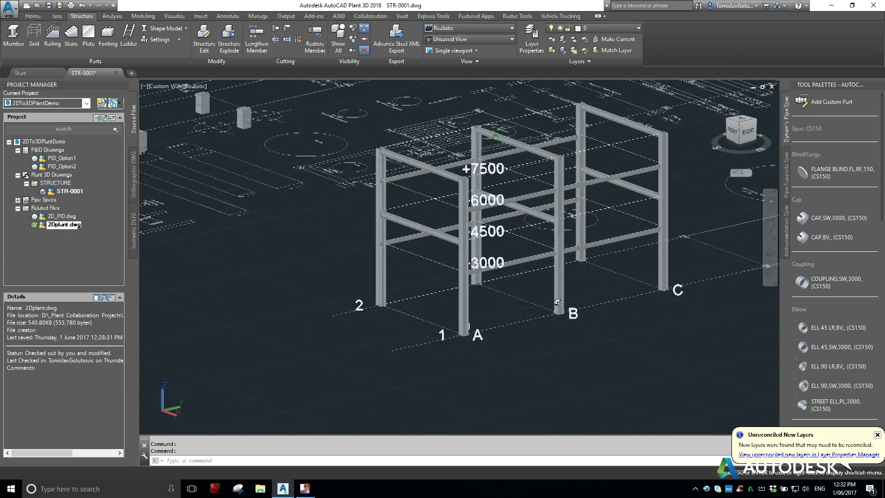
shift+middle_drag(517, 194, 449, 205)
scroll(475, 208, down, 2)
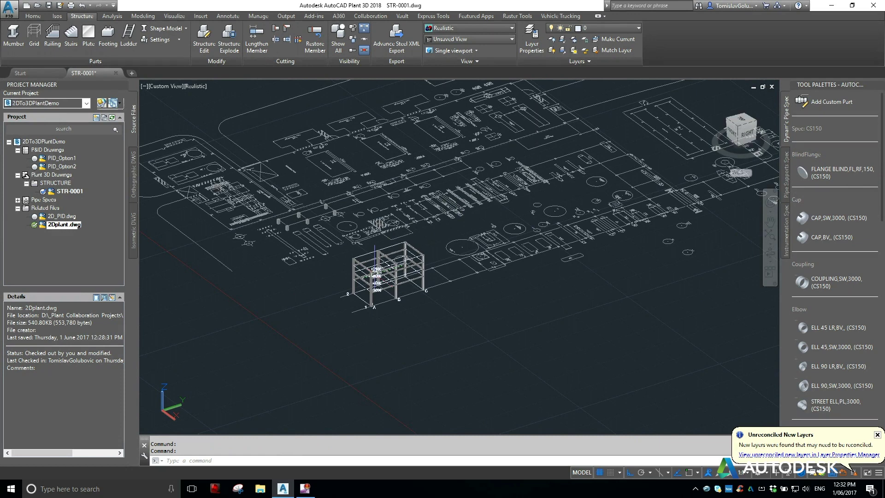
scroll(412, 283, up, 2)
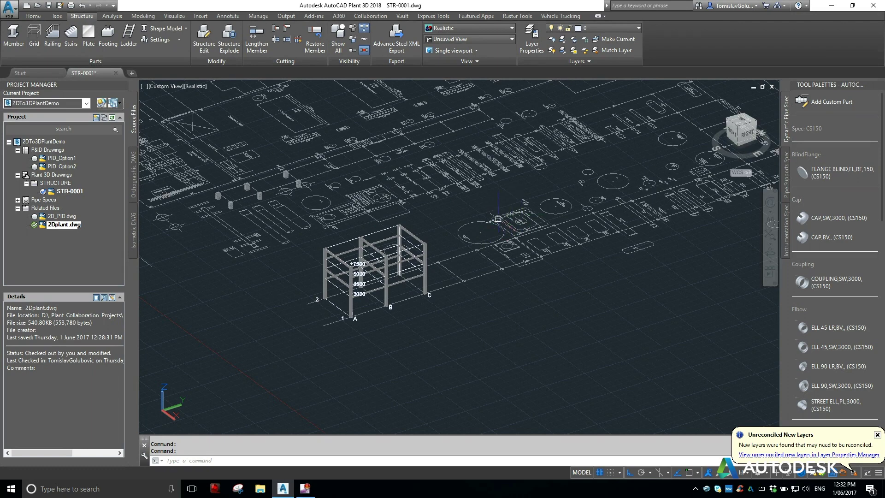
middle_click(486, 211)
middle_click(487, 211)
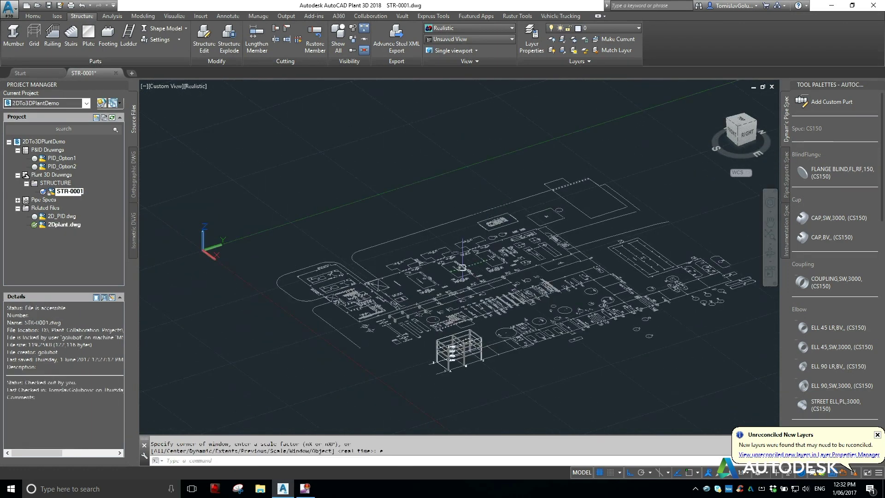